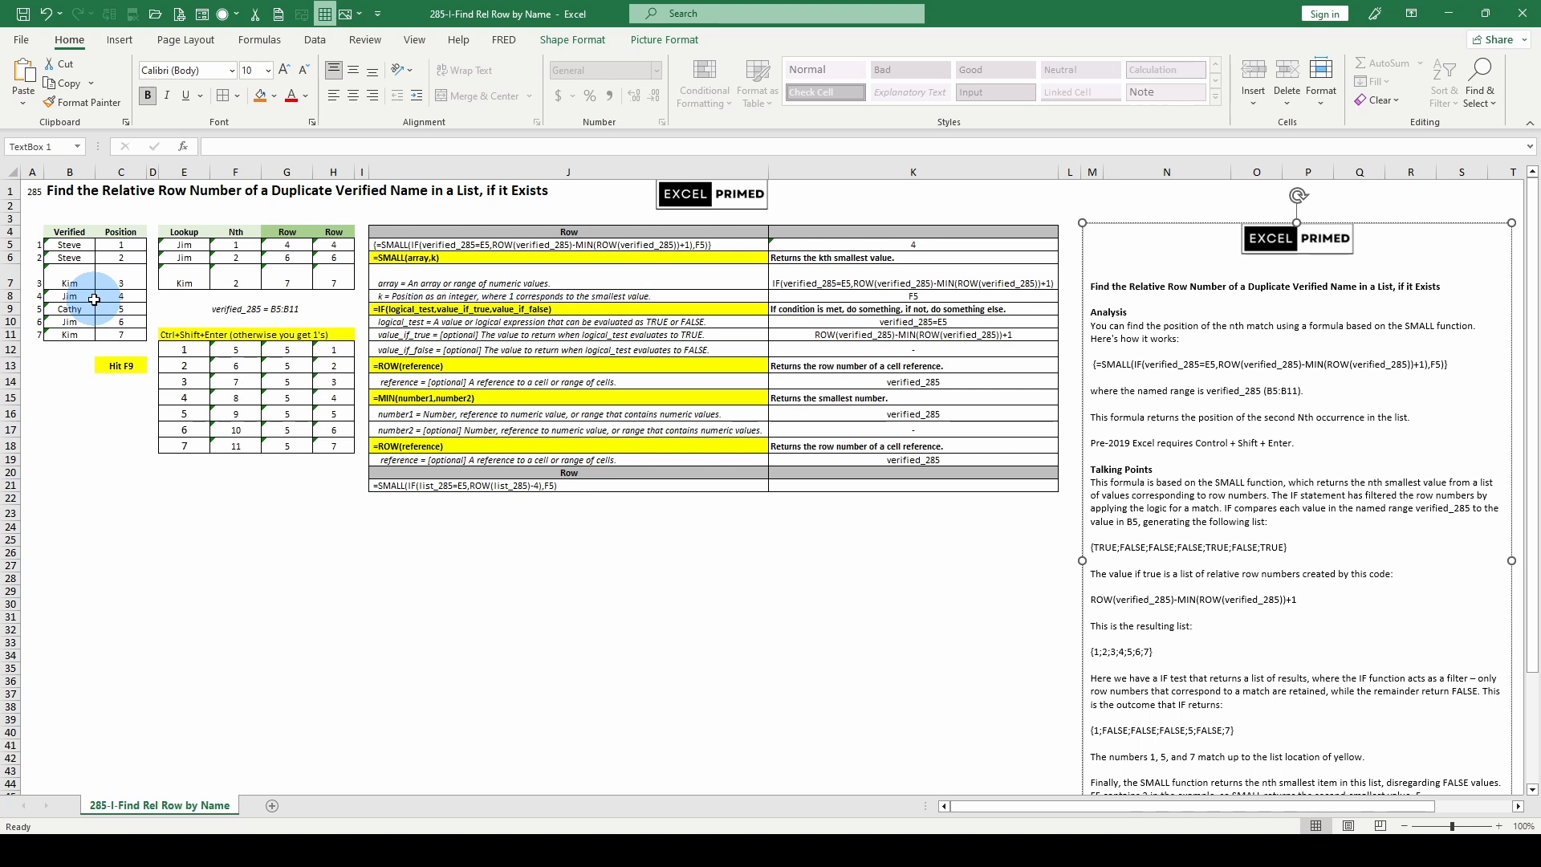
Step: Recalculate the worksheet several times to generate new random names in the verified list and lookup table
key(F9)
key(F9)
key(F9)
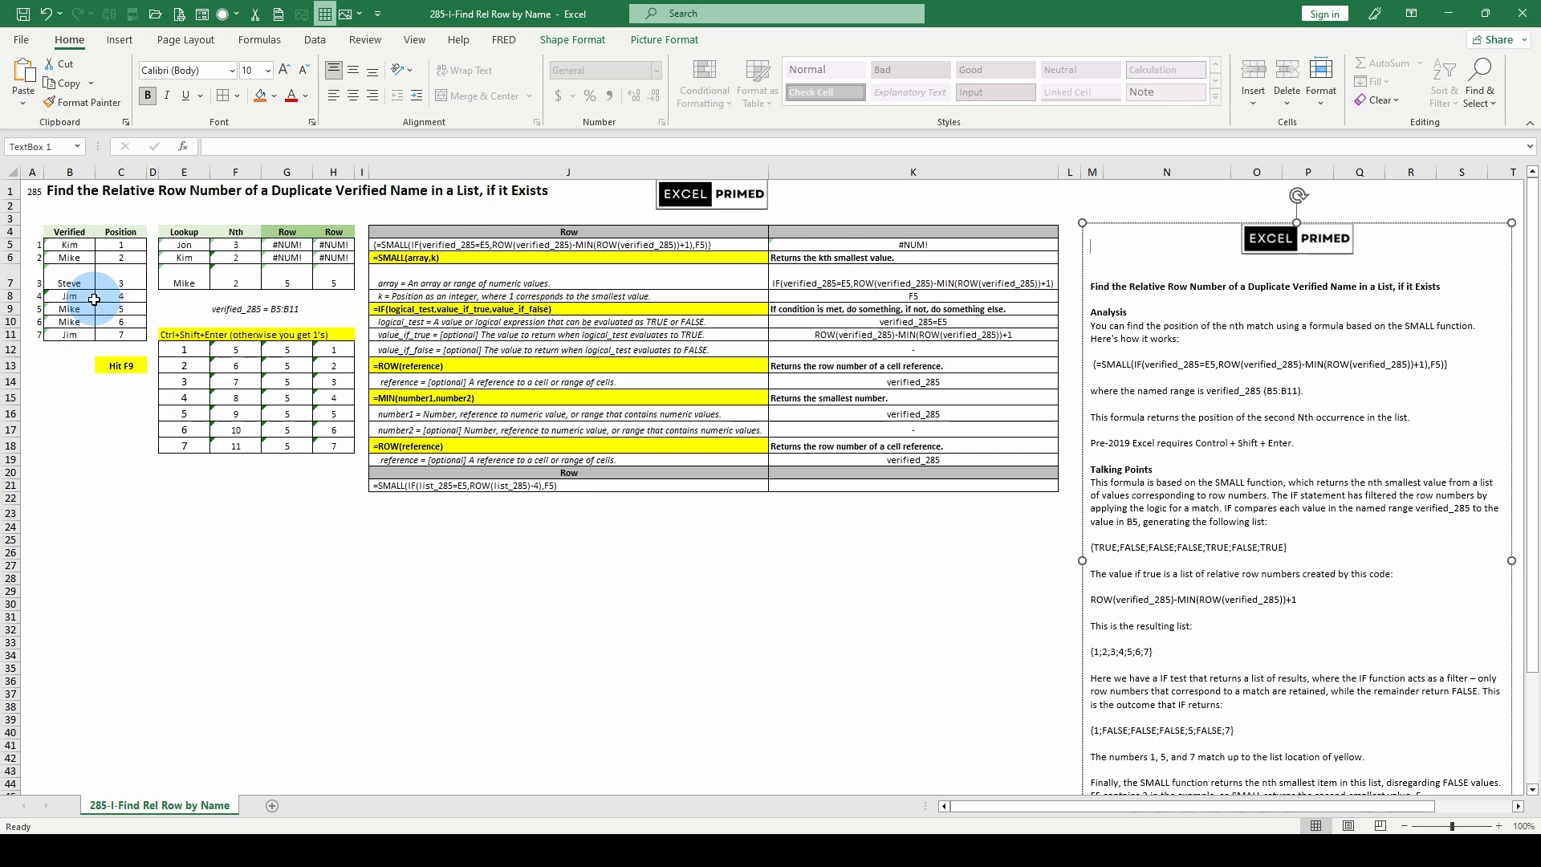
key(F9)
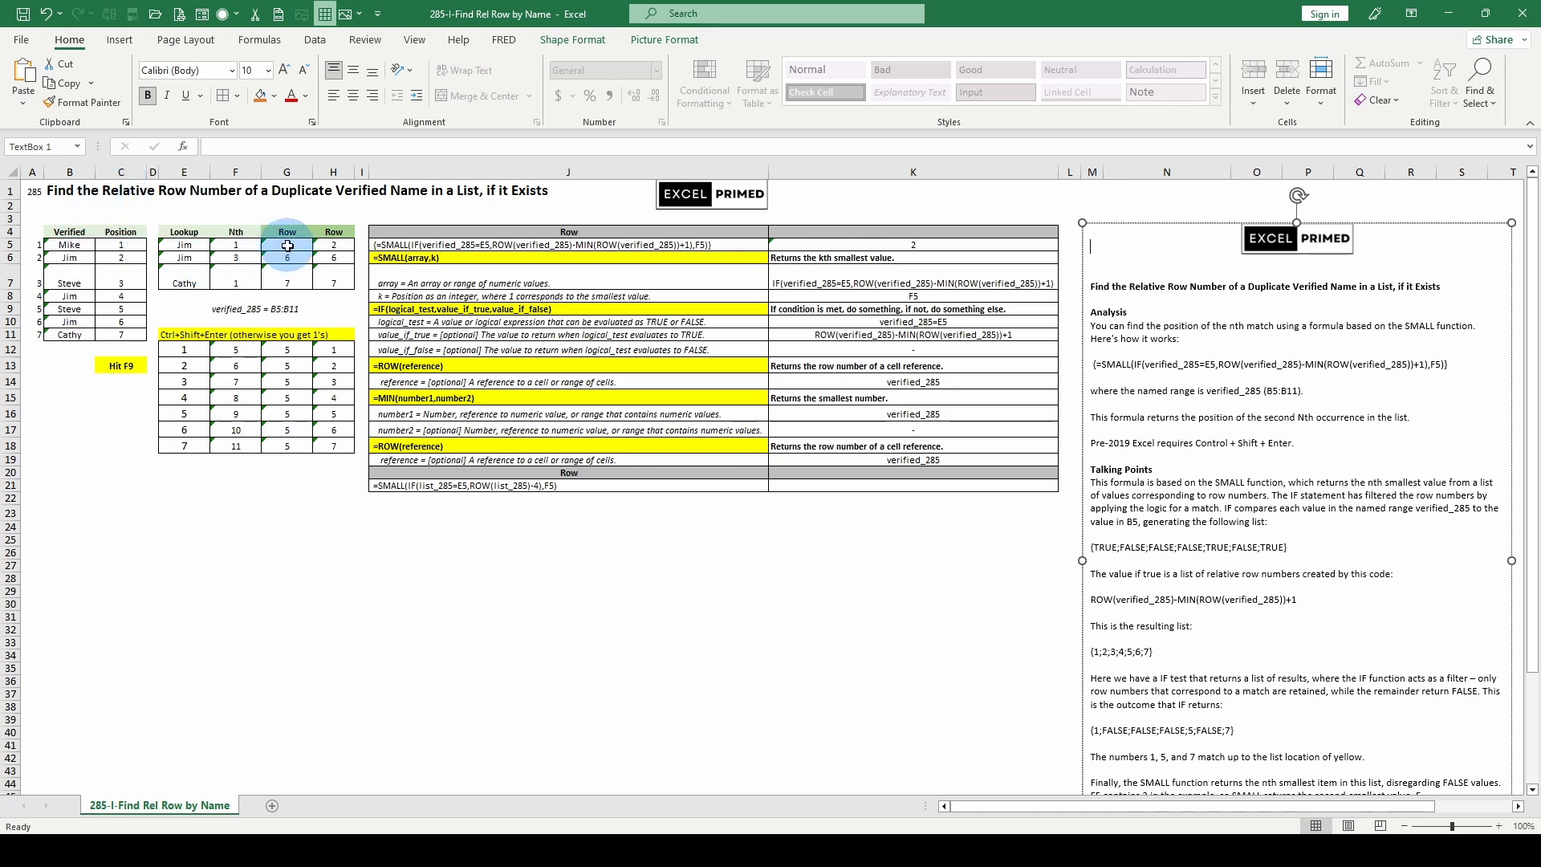
Step: Examine the SMALL/IF row-number formulas in G5 and H5 and the ROW helper formula in F12
click(288, 246)
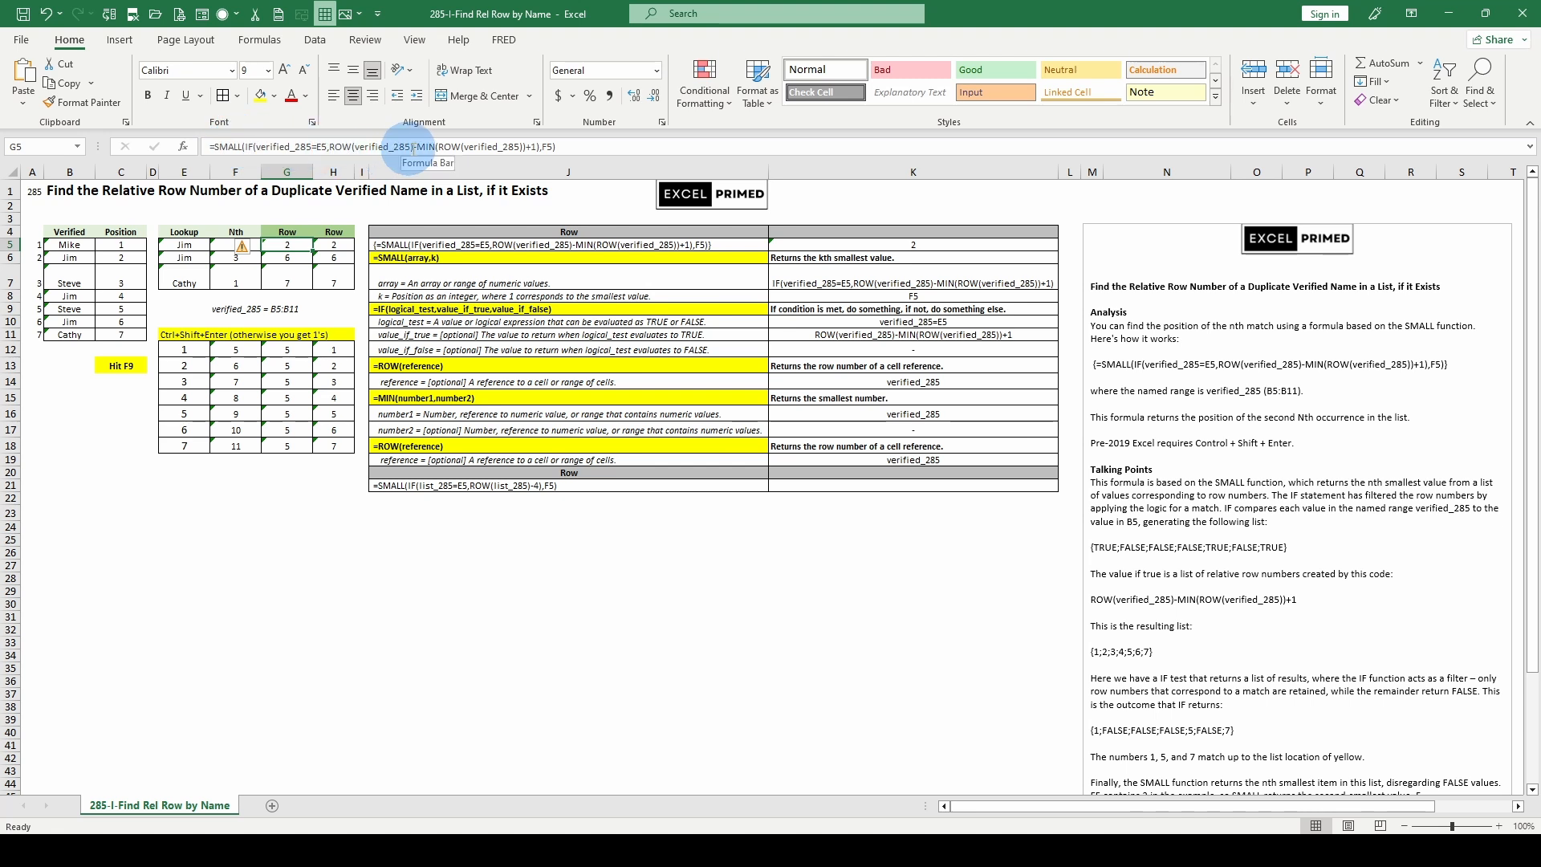
click(334, 243)
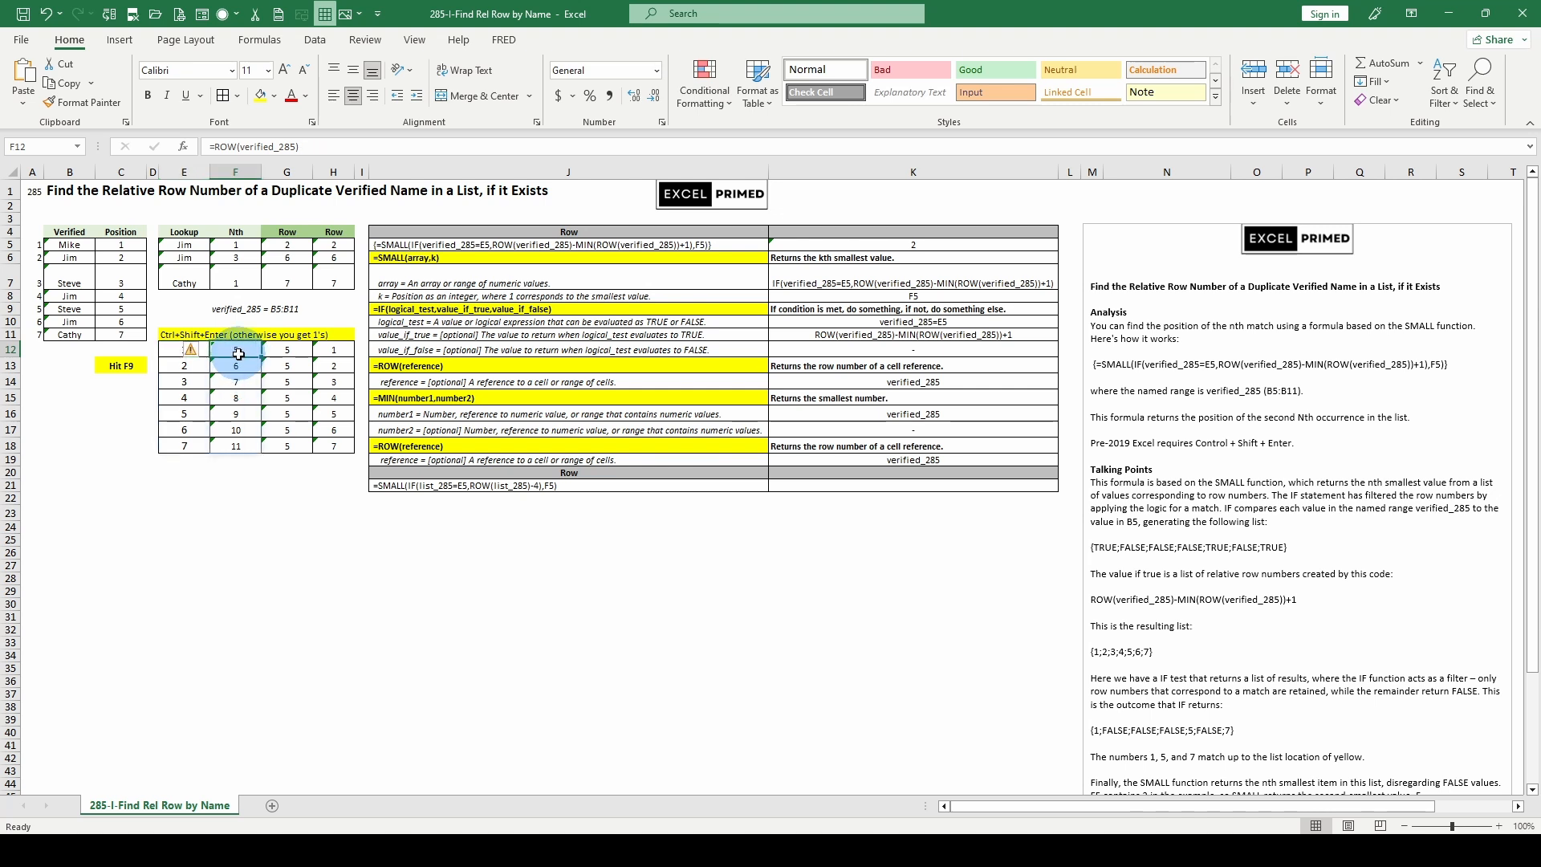
click(286, 245)
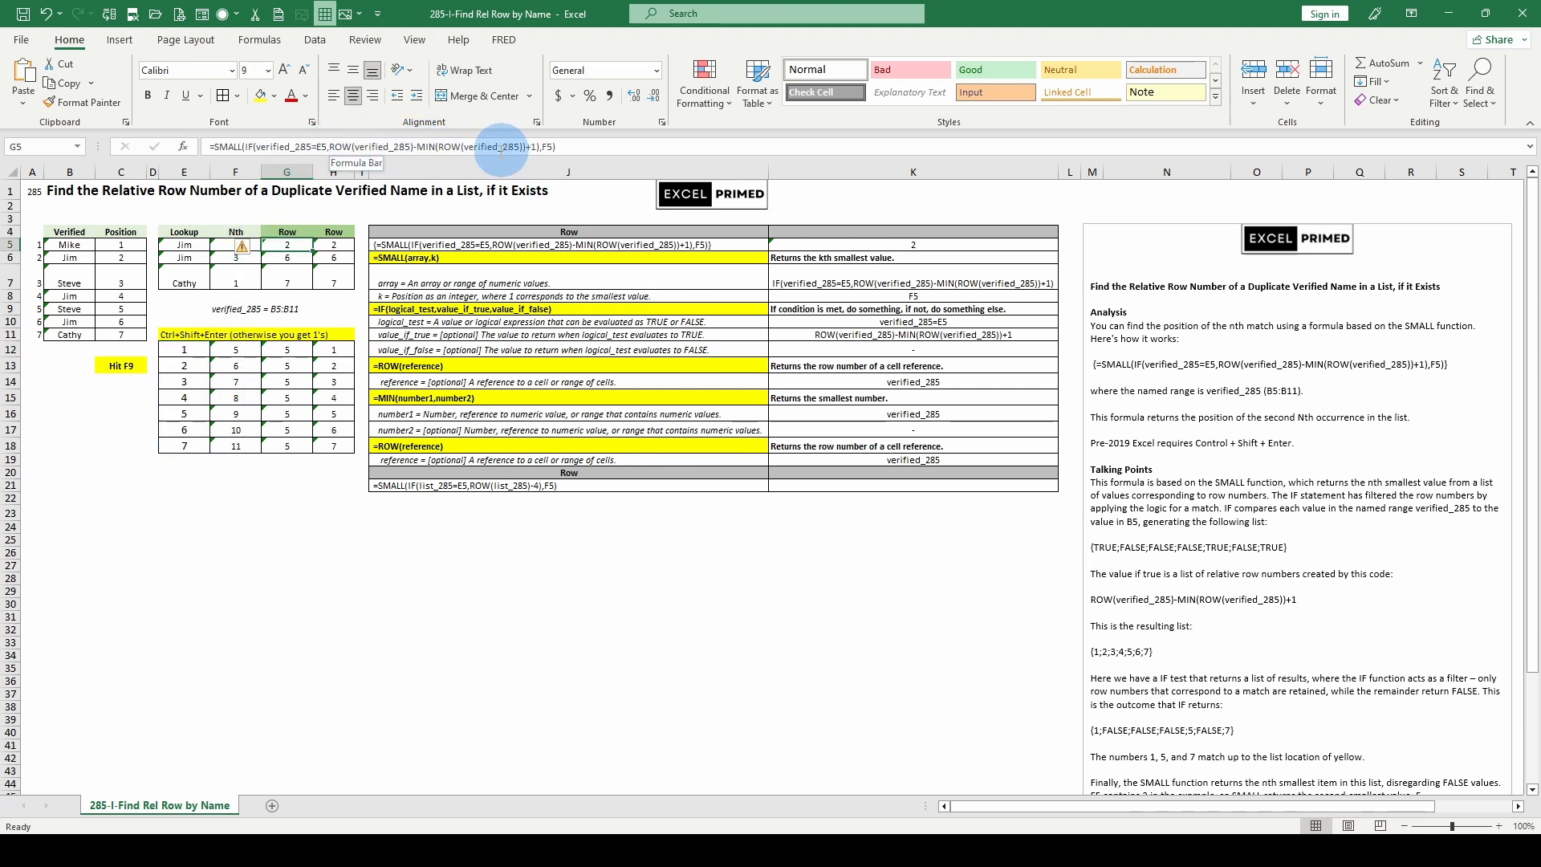
Step: Evaluate the IF array argument inside G5's SMALL formula to inspect its values, and discard the edit
drag(257, 146, 319, 179)
click(333, 175)
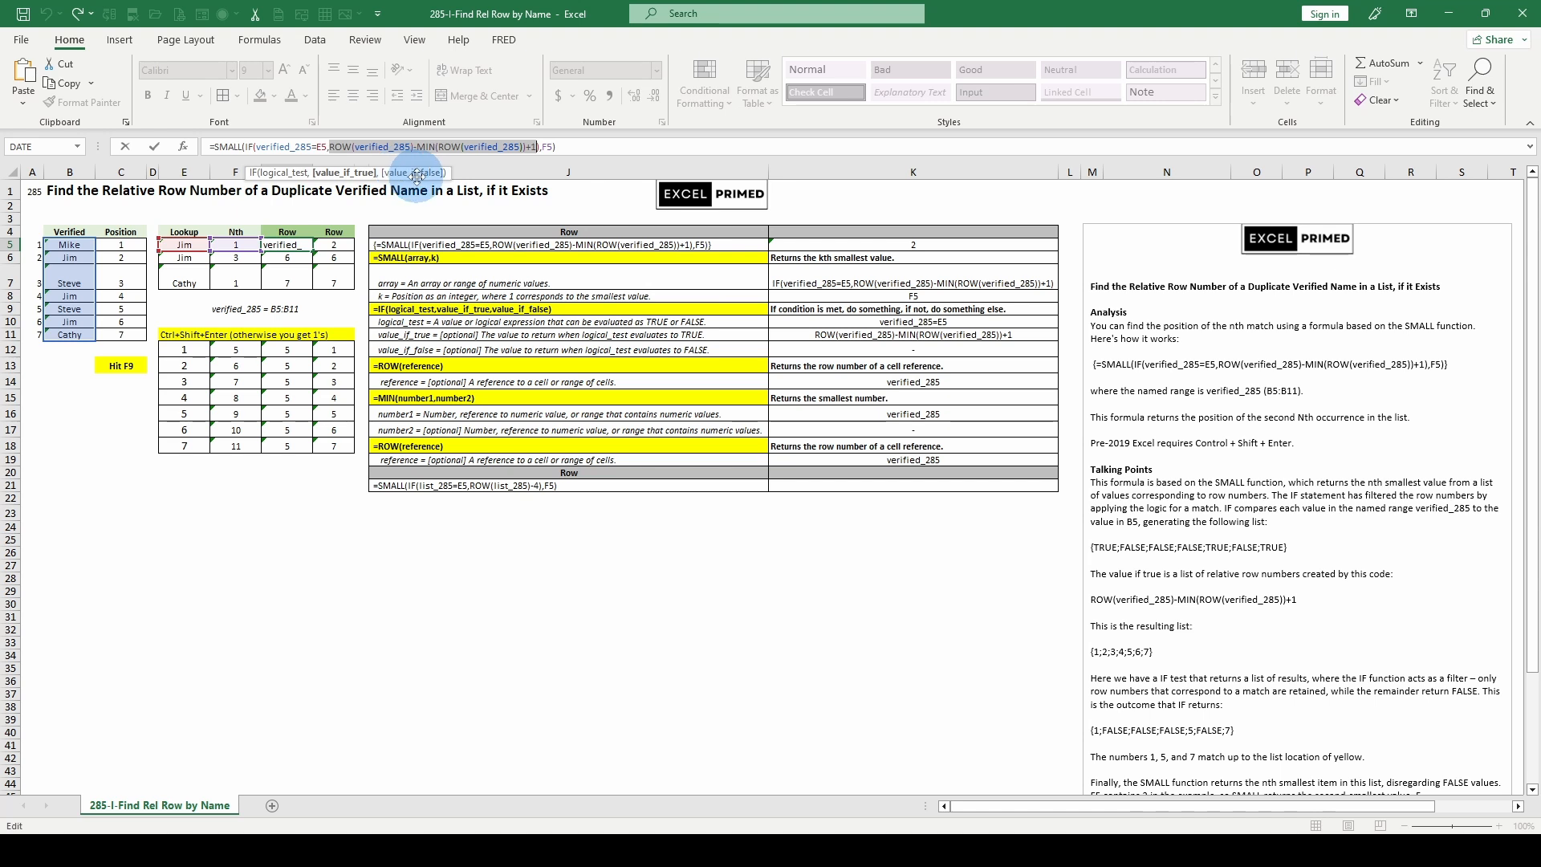
click(248, 146)
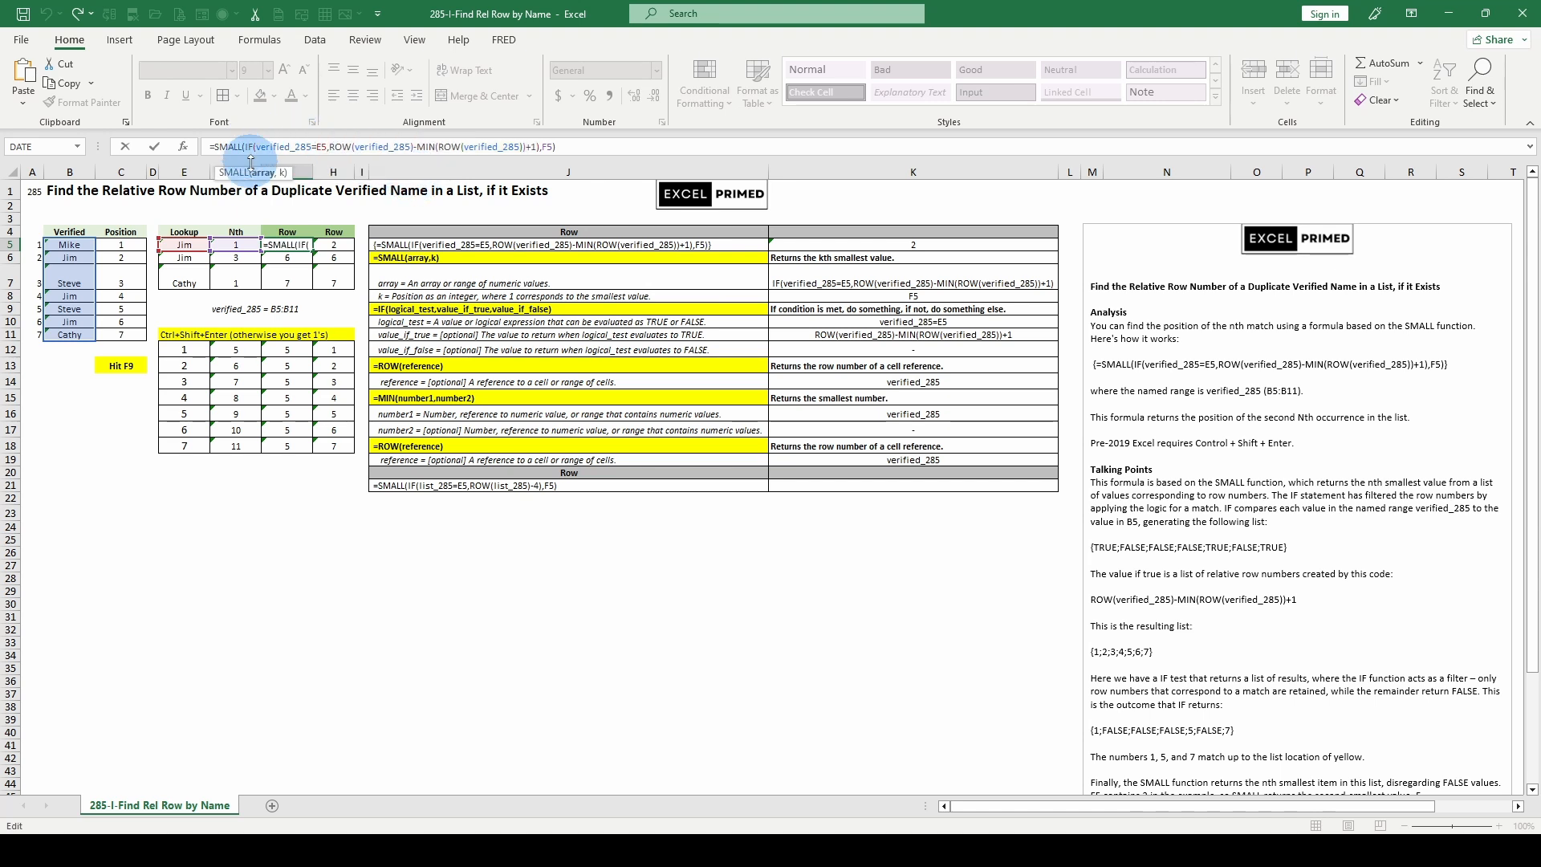
click(267, 173)
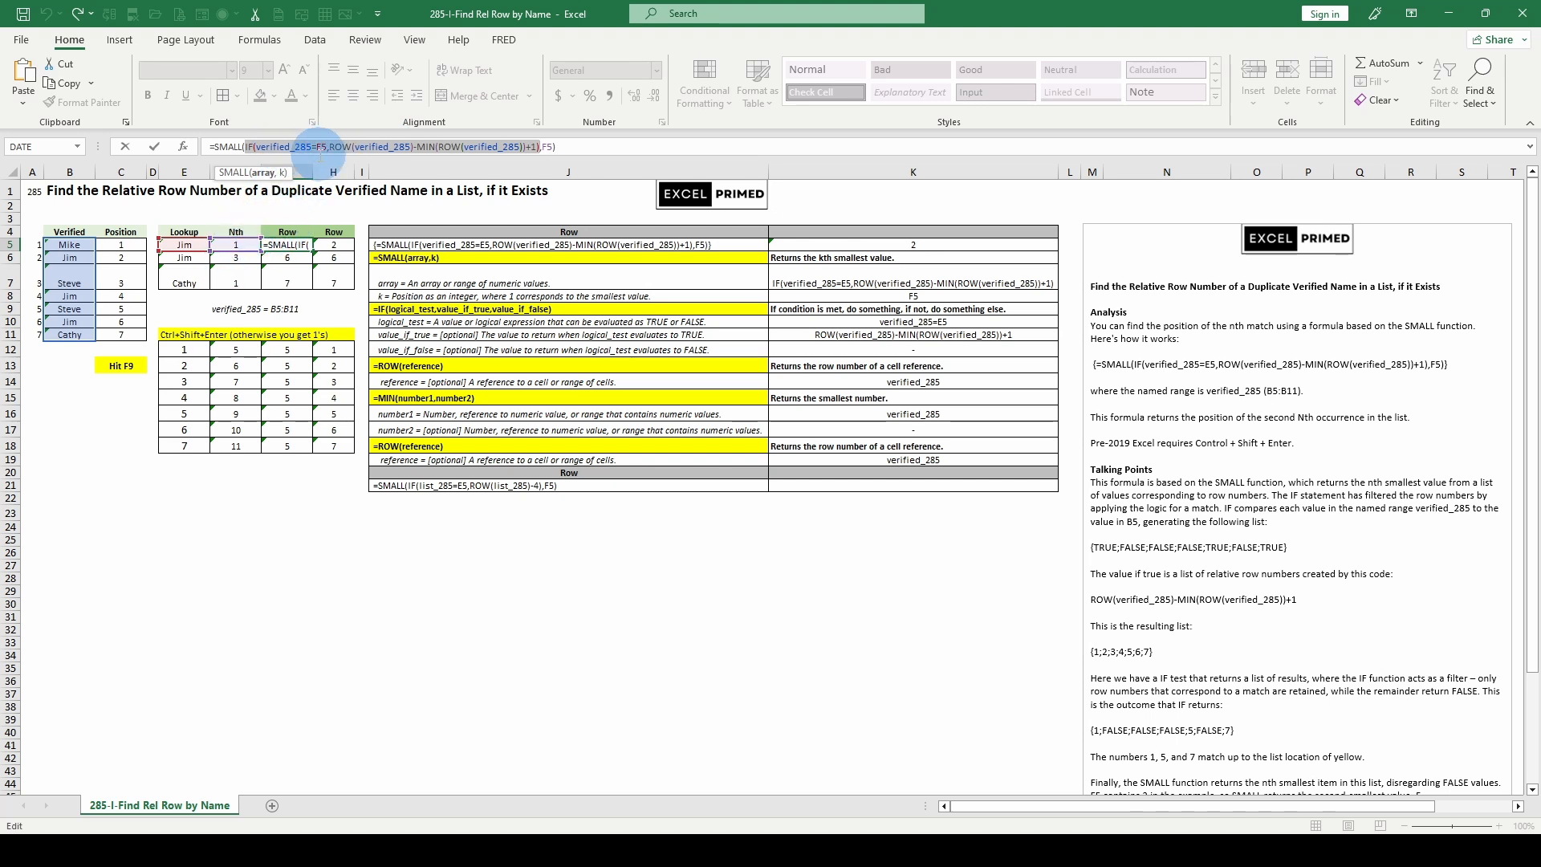
key(F9)
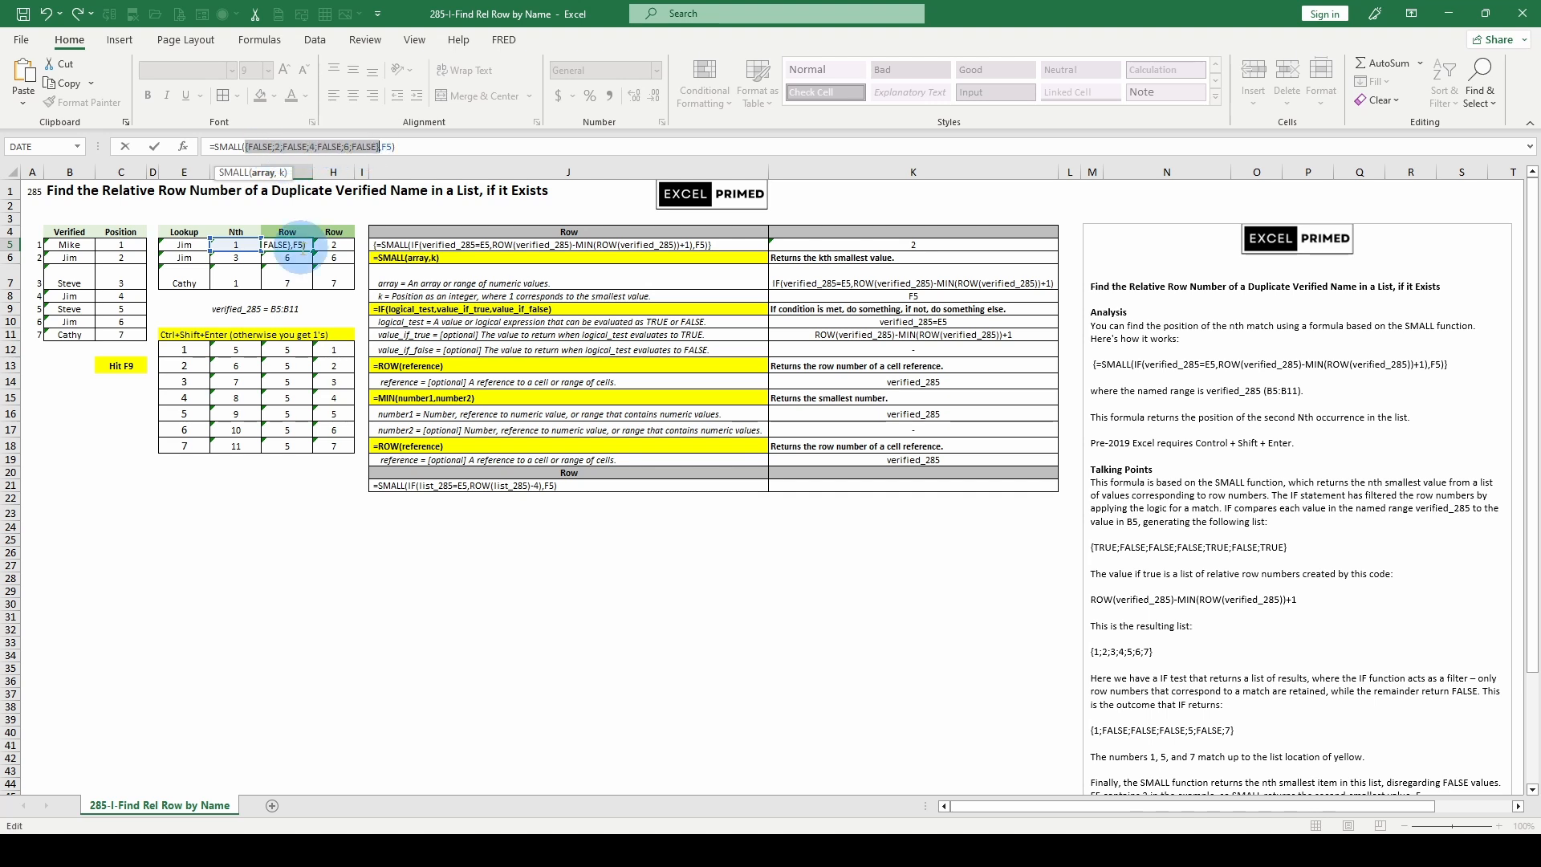
key(Escape)
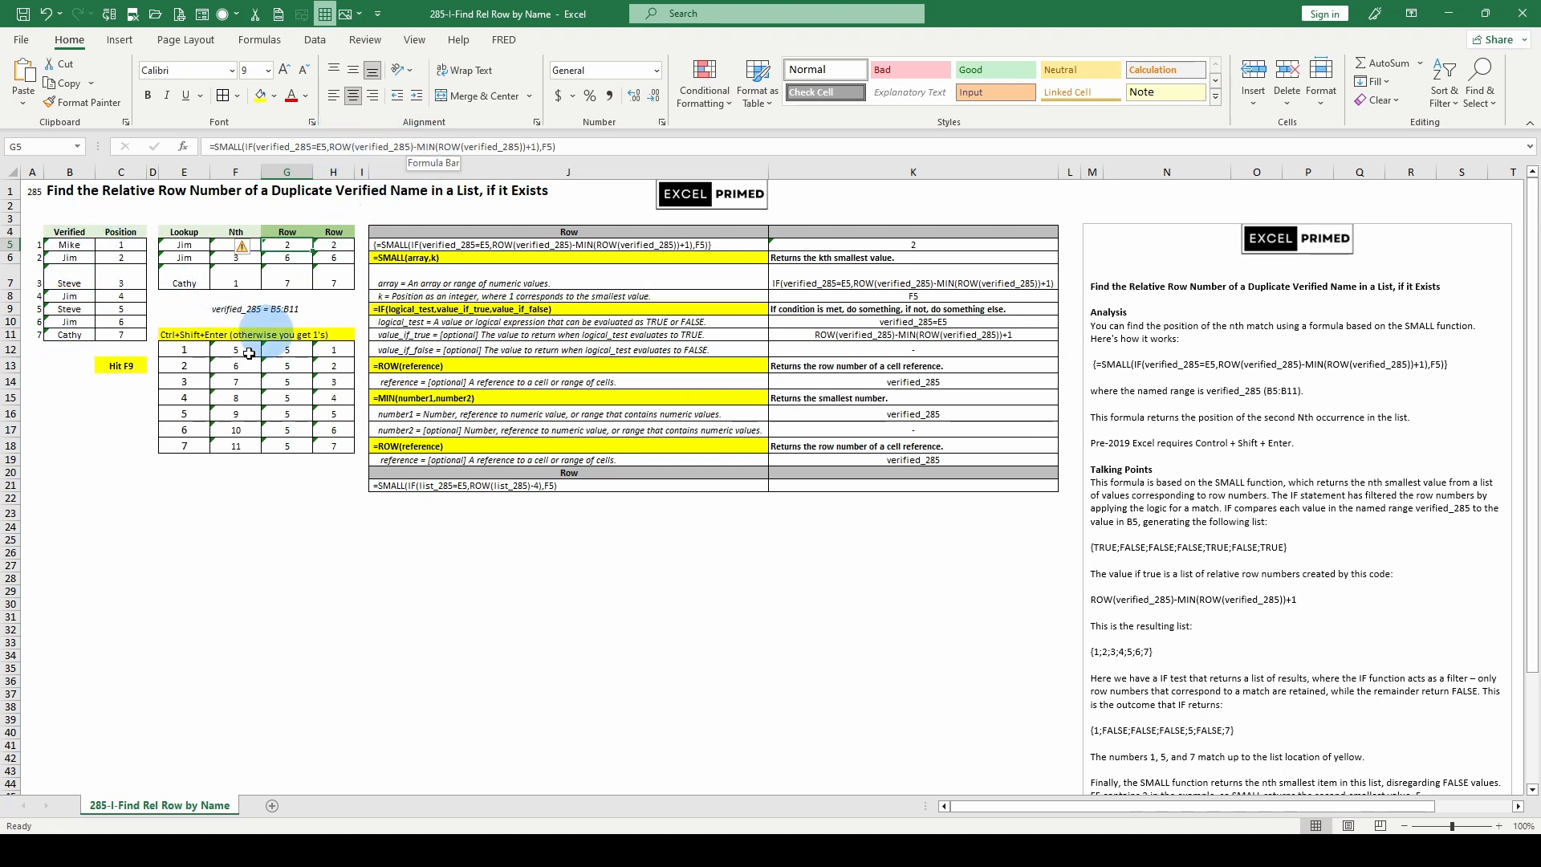
Step: Review the helper formulas in E12:H12 that break down the relative row number calculation
click(196, 350)
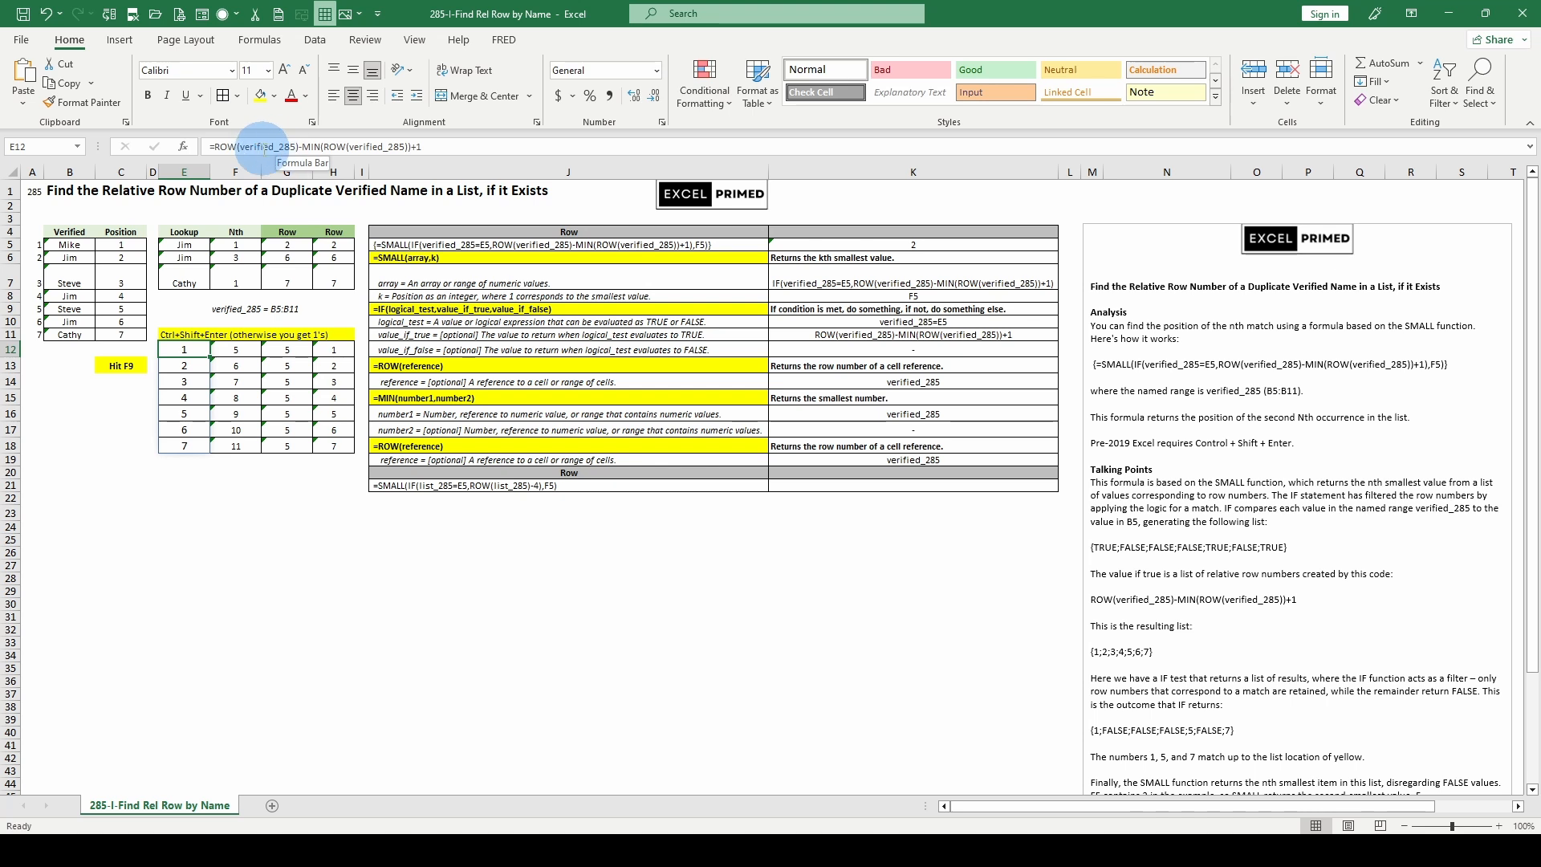
key(Right)
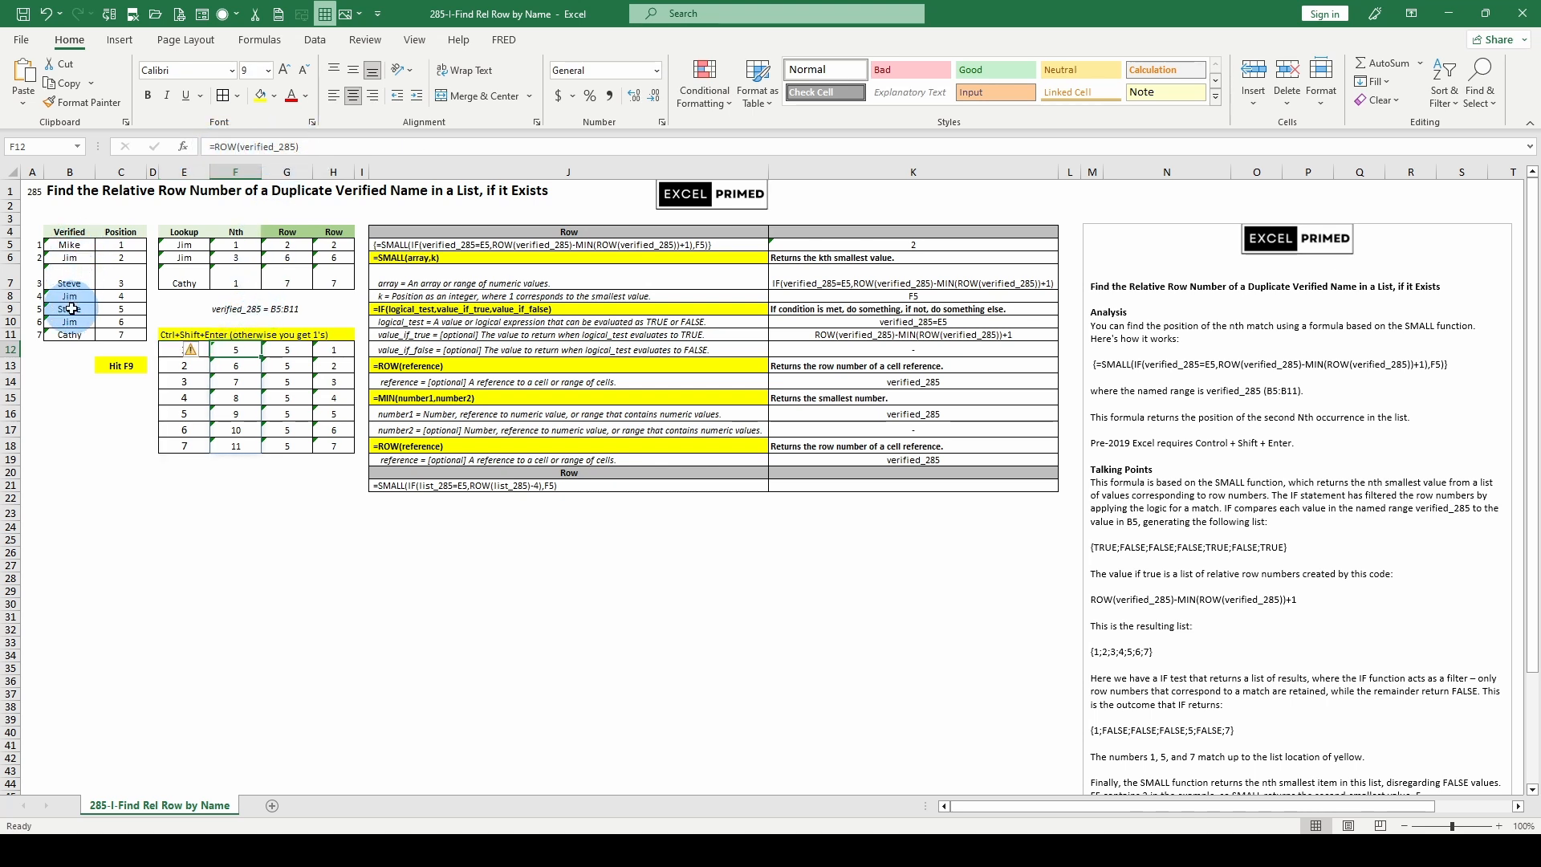
click(184, 350)
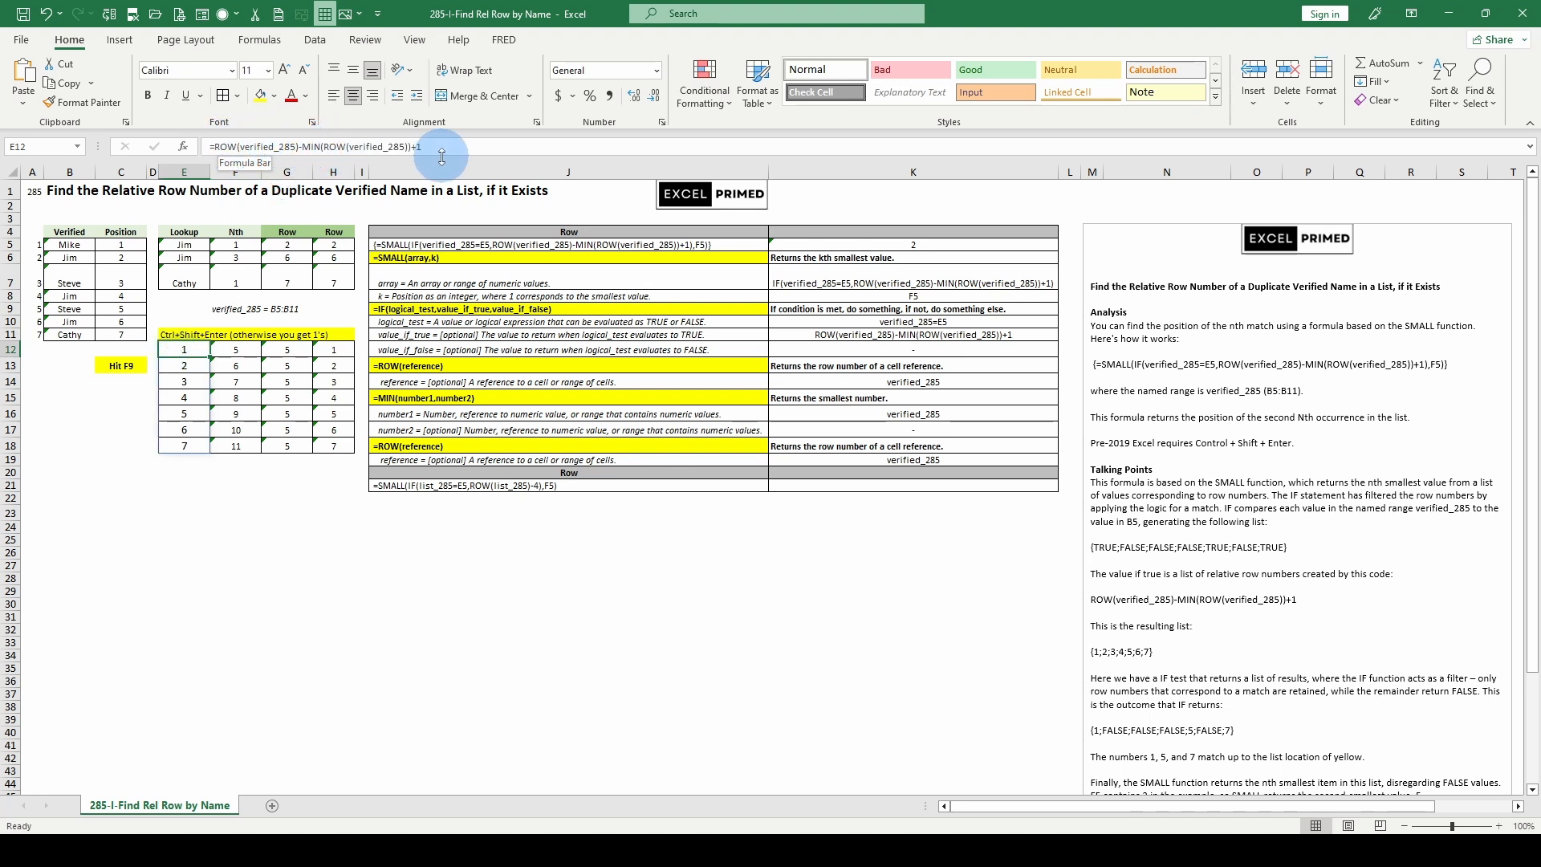
click(281, 350)
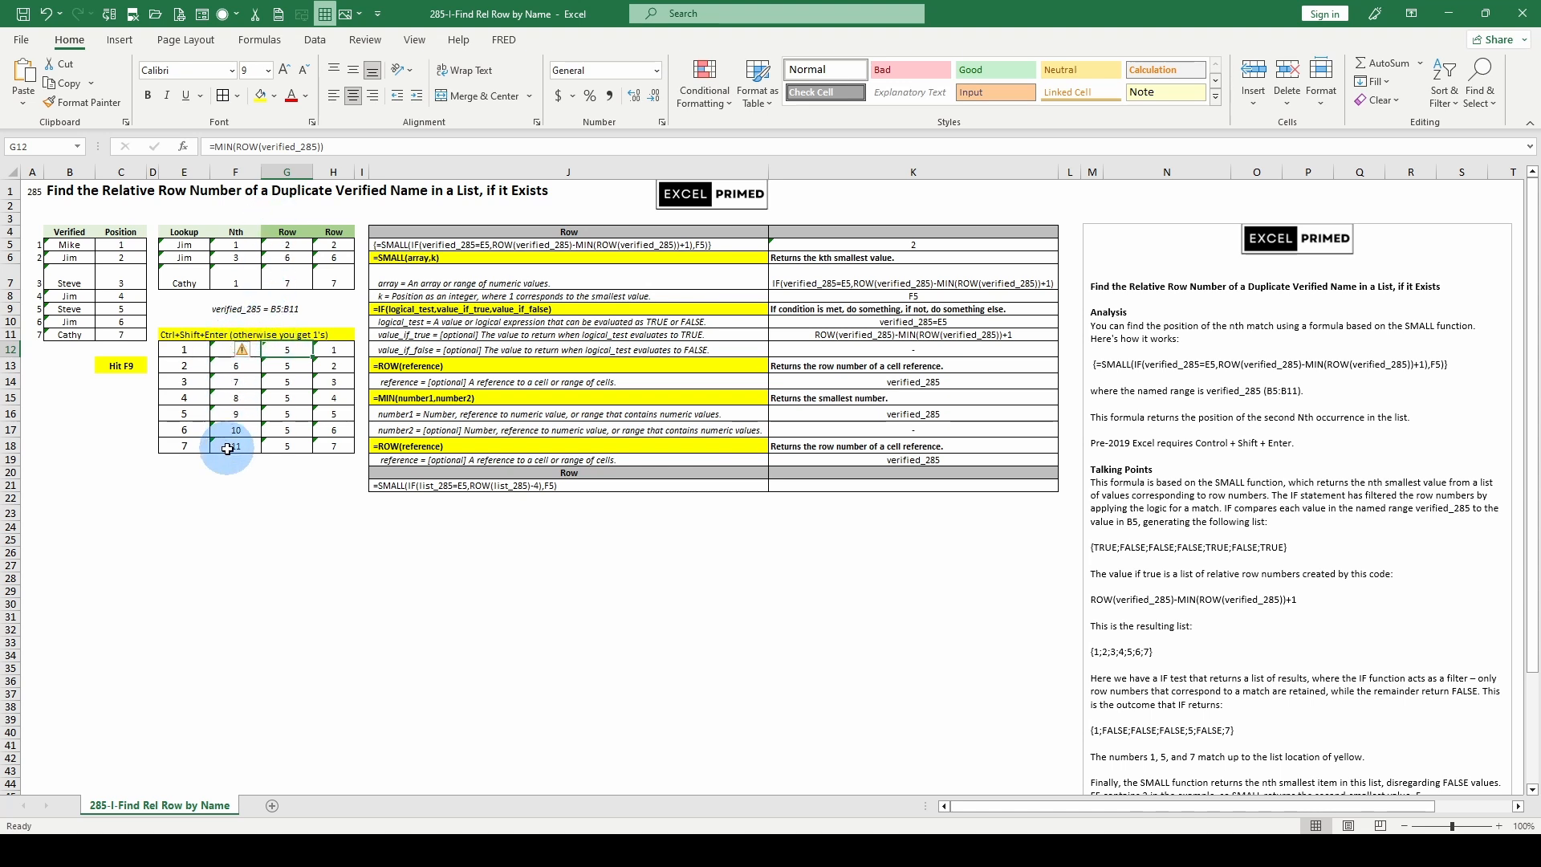
click(235, 350)
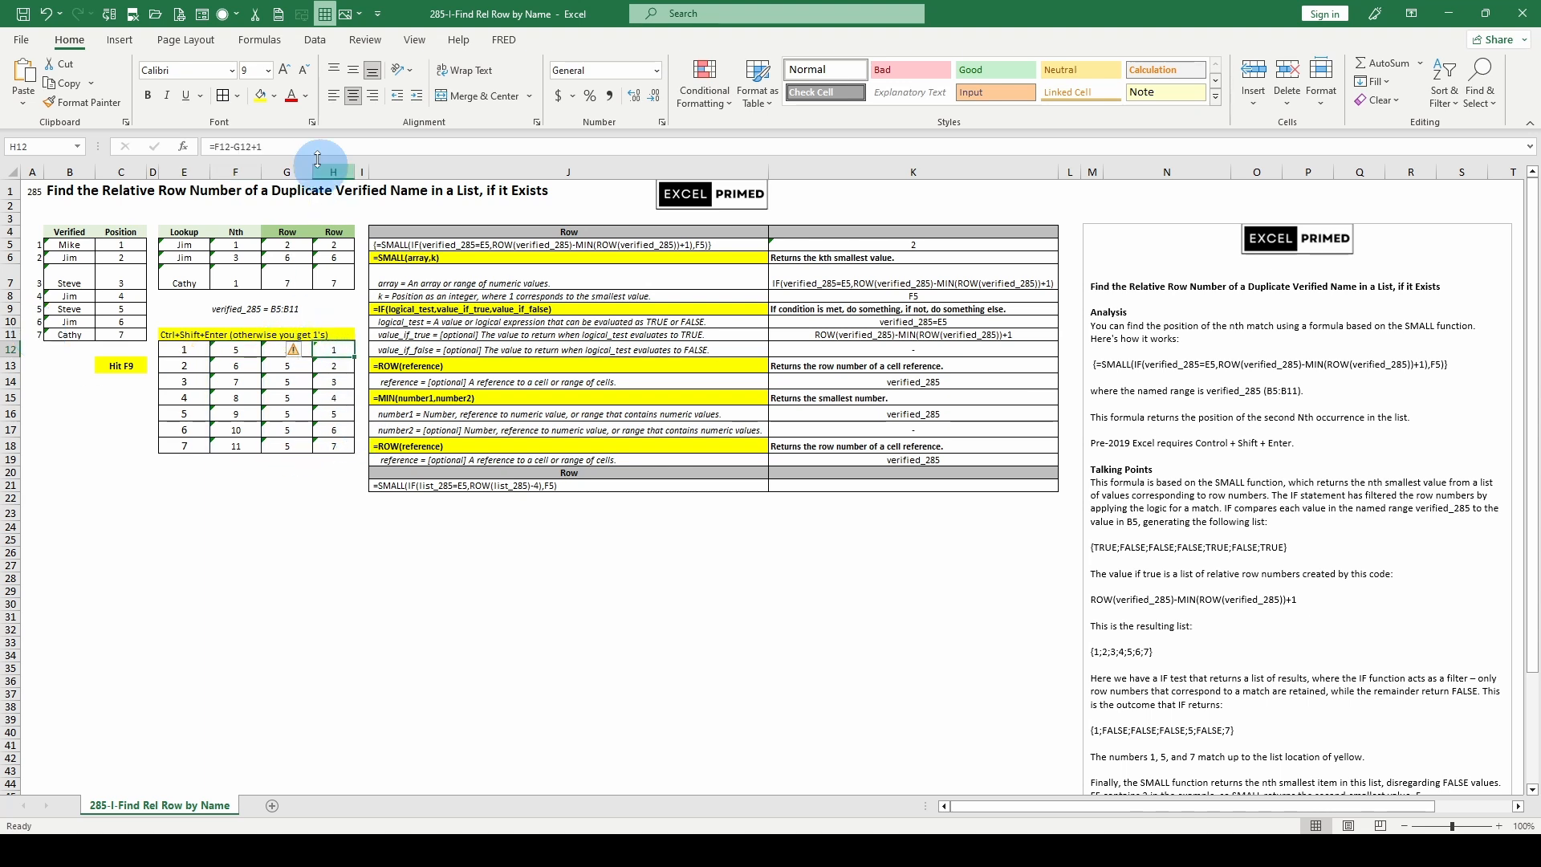
Step: Return to G5 and recalculate the worksheet for a new set of random names
click(291, 244)
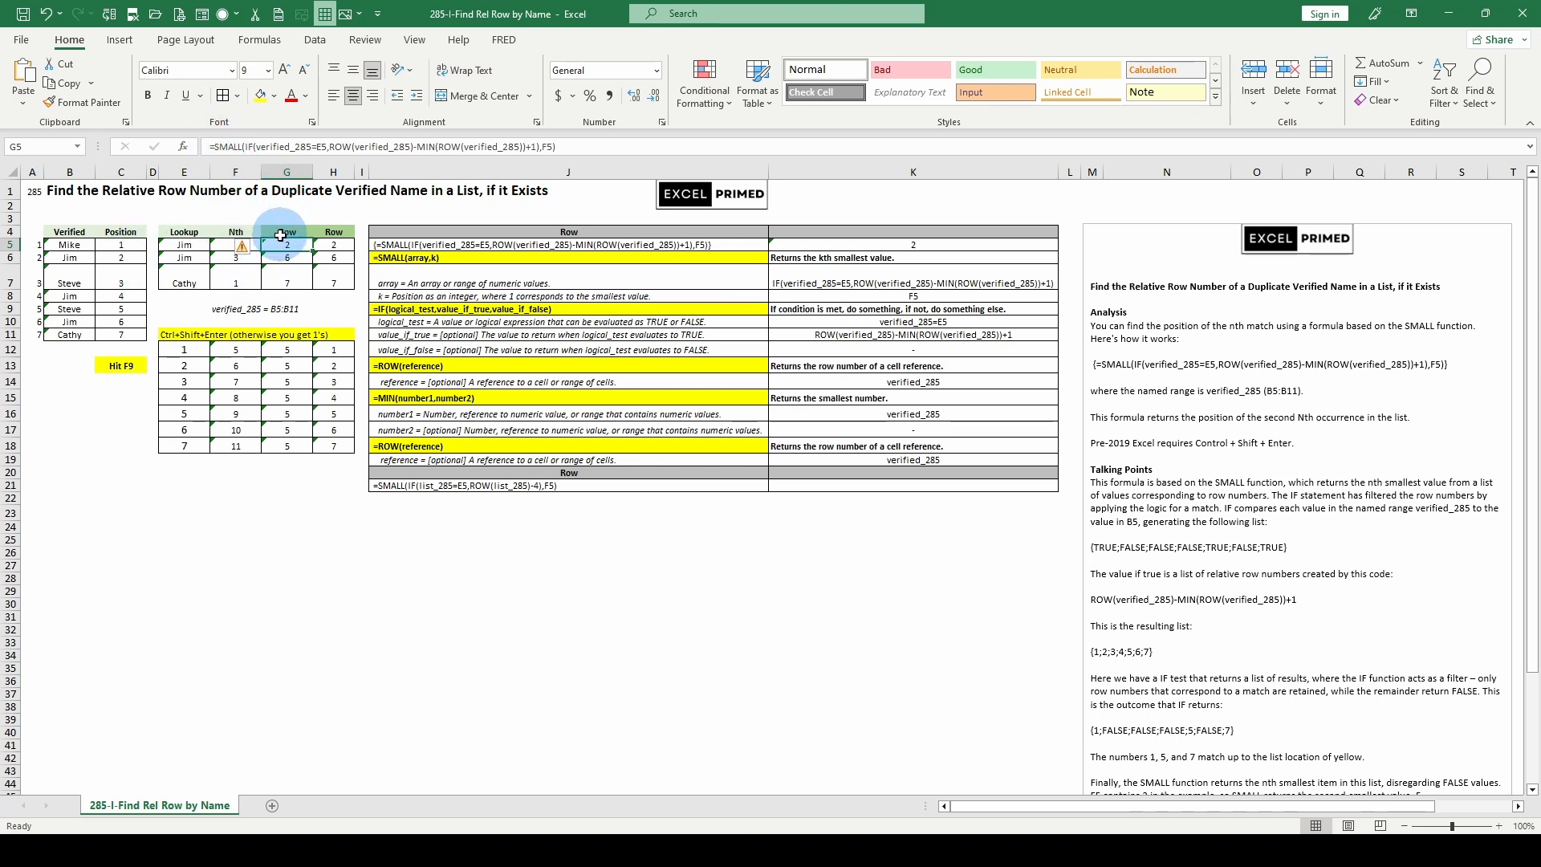
key(F9)
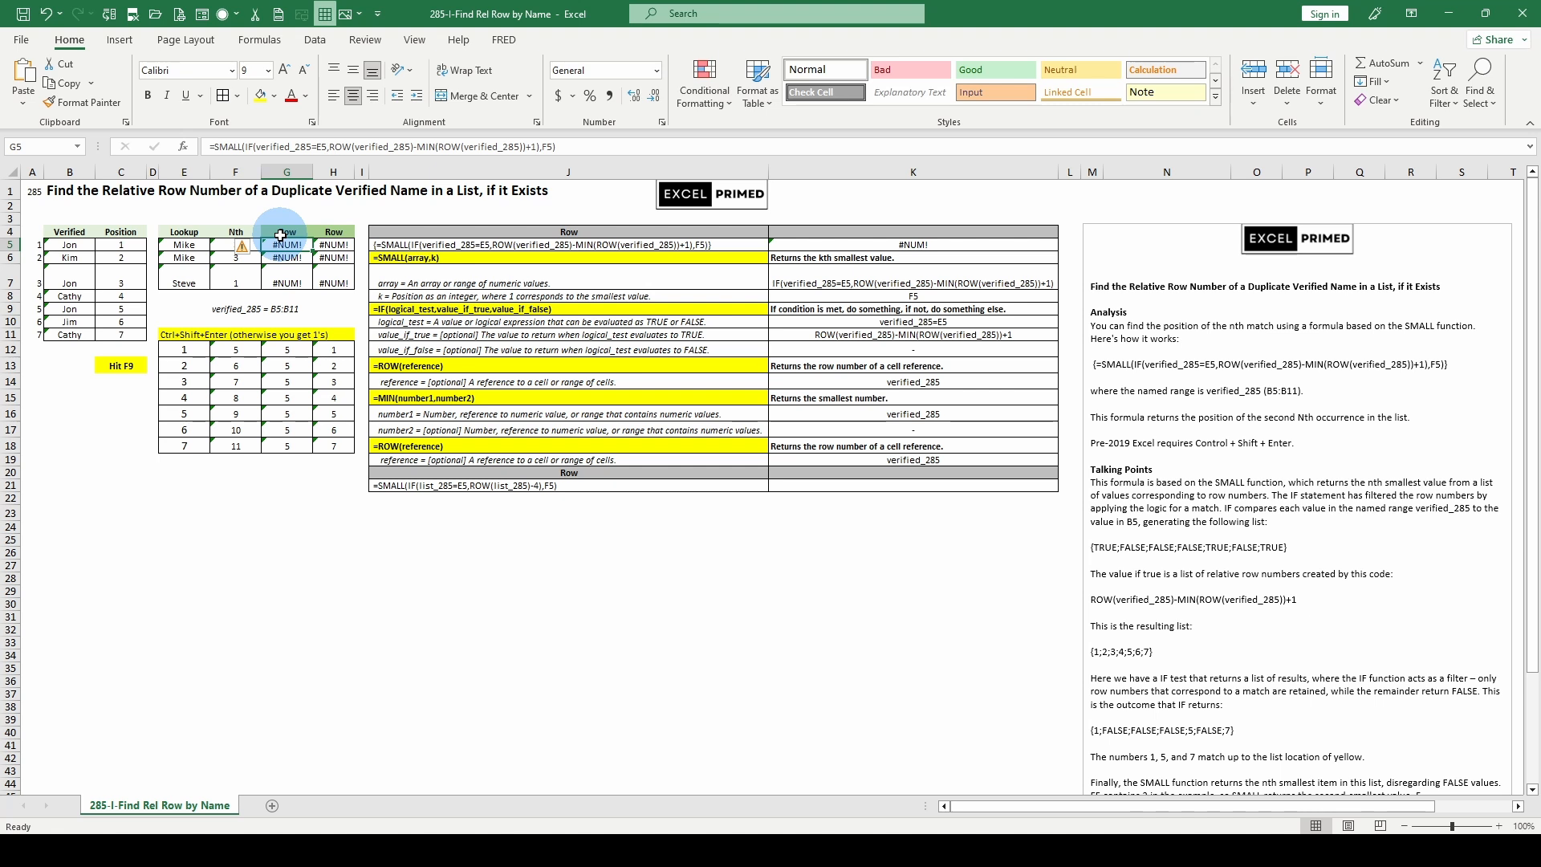
Step: Protect the worksheet without a password, allowing users to select locked and unlocked cells and format cells and columns
click(120, 413)
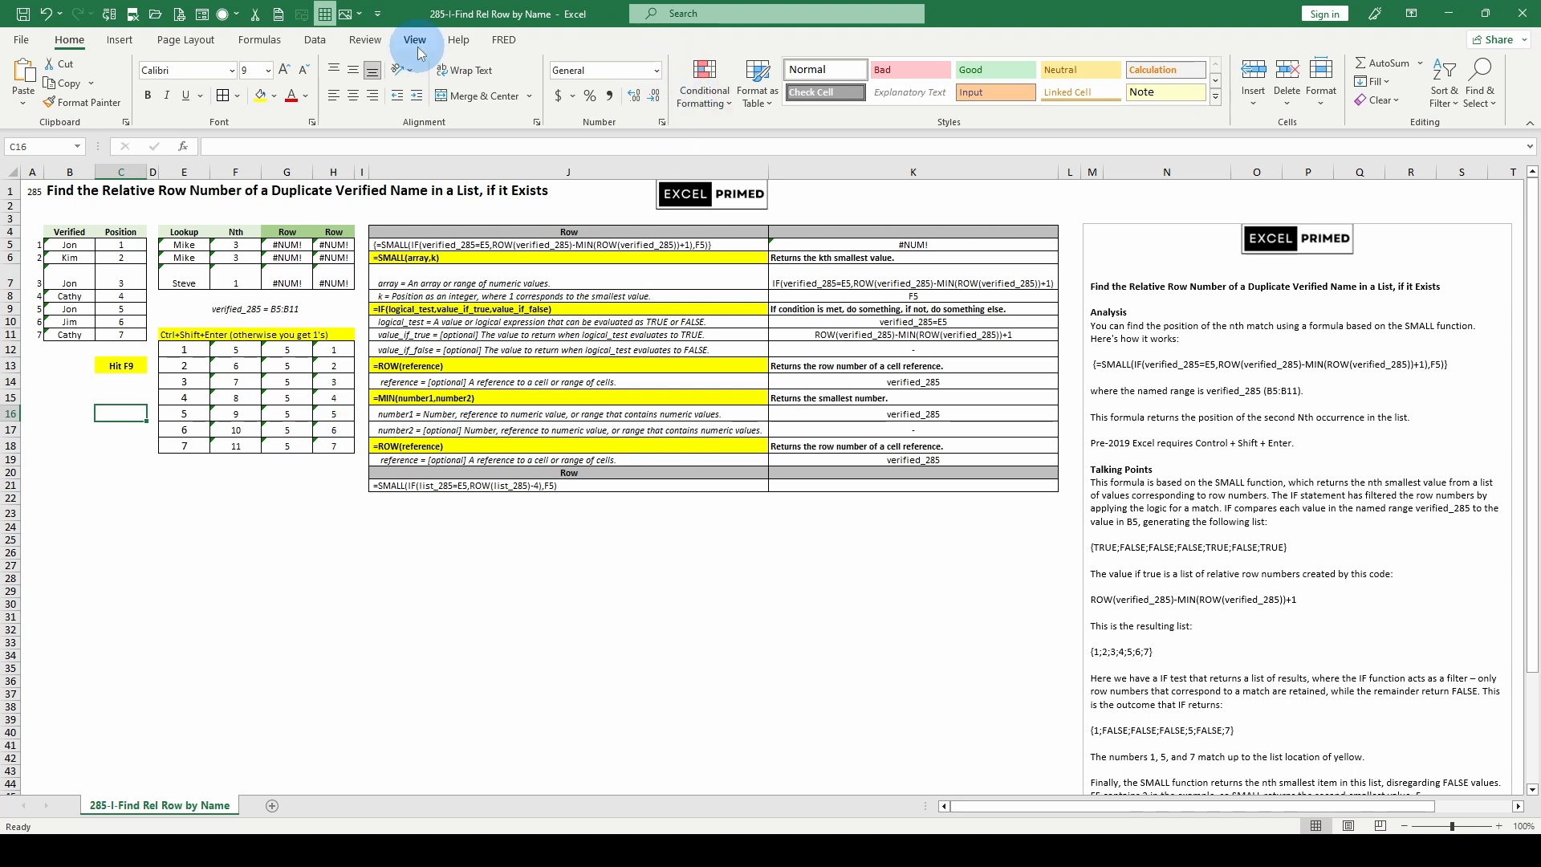
click(365, 40)
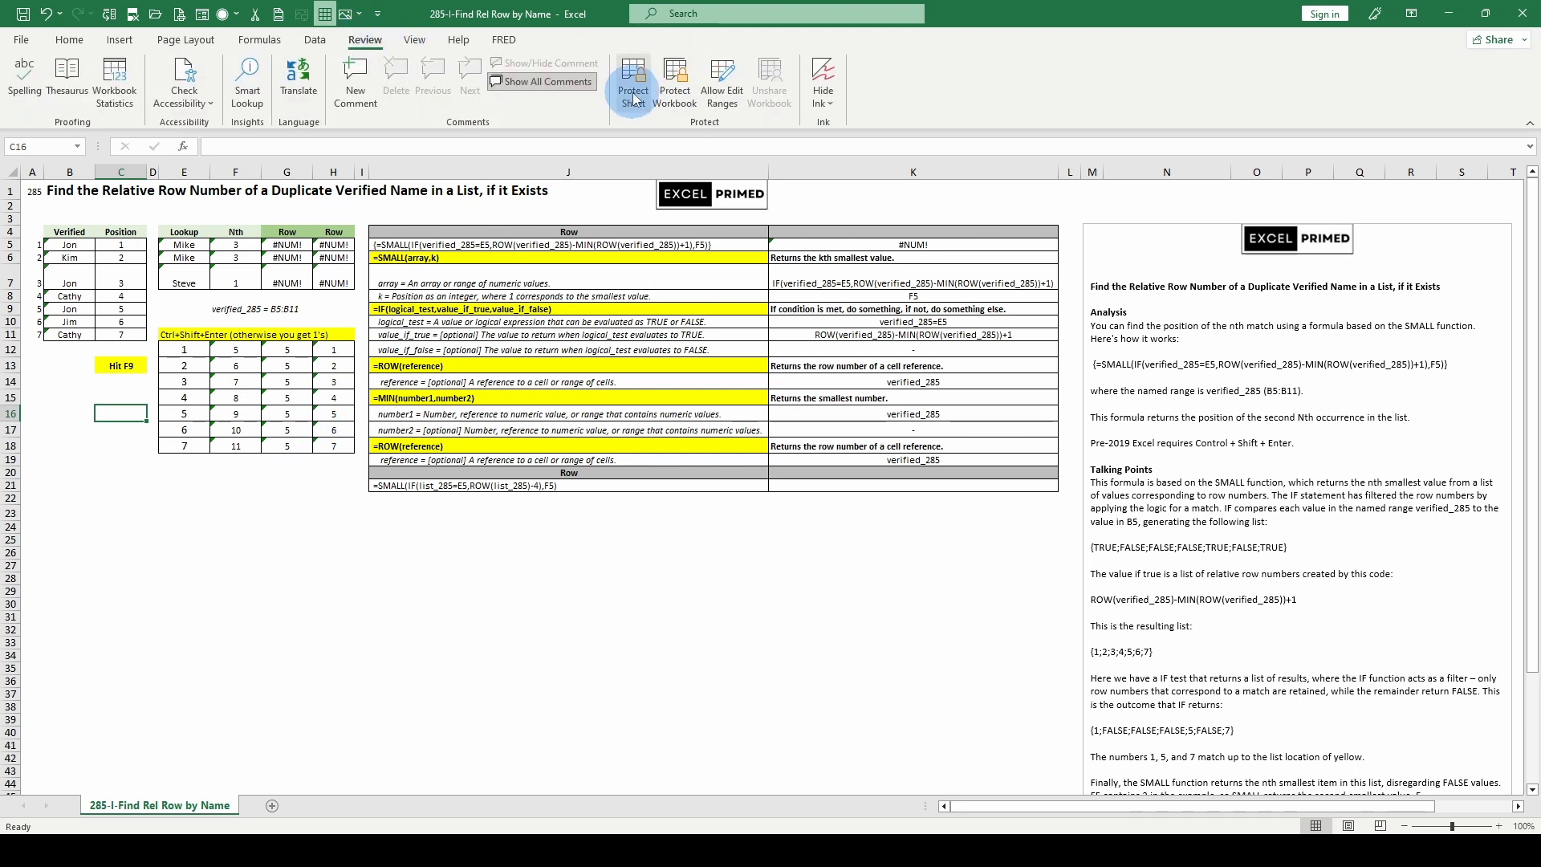
click(634, 98)
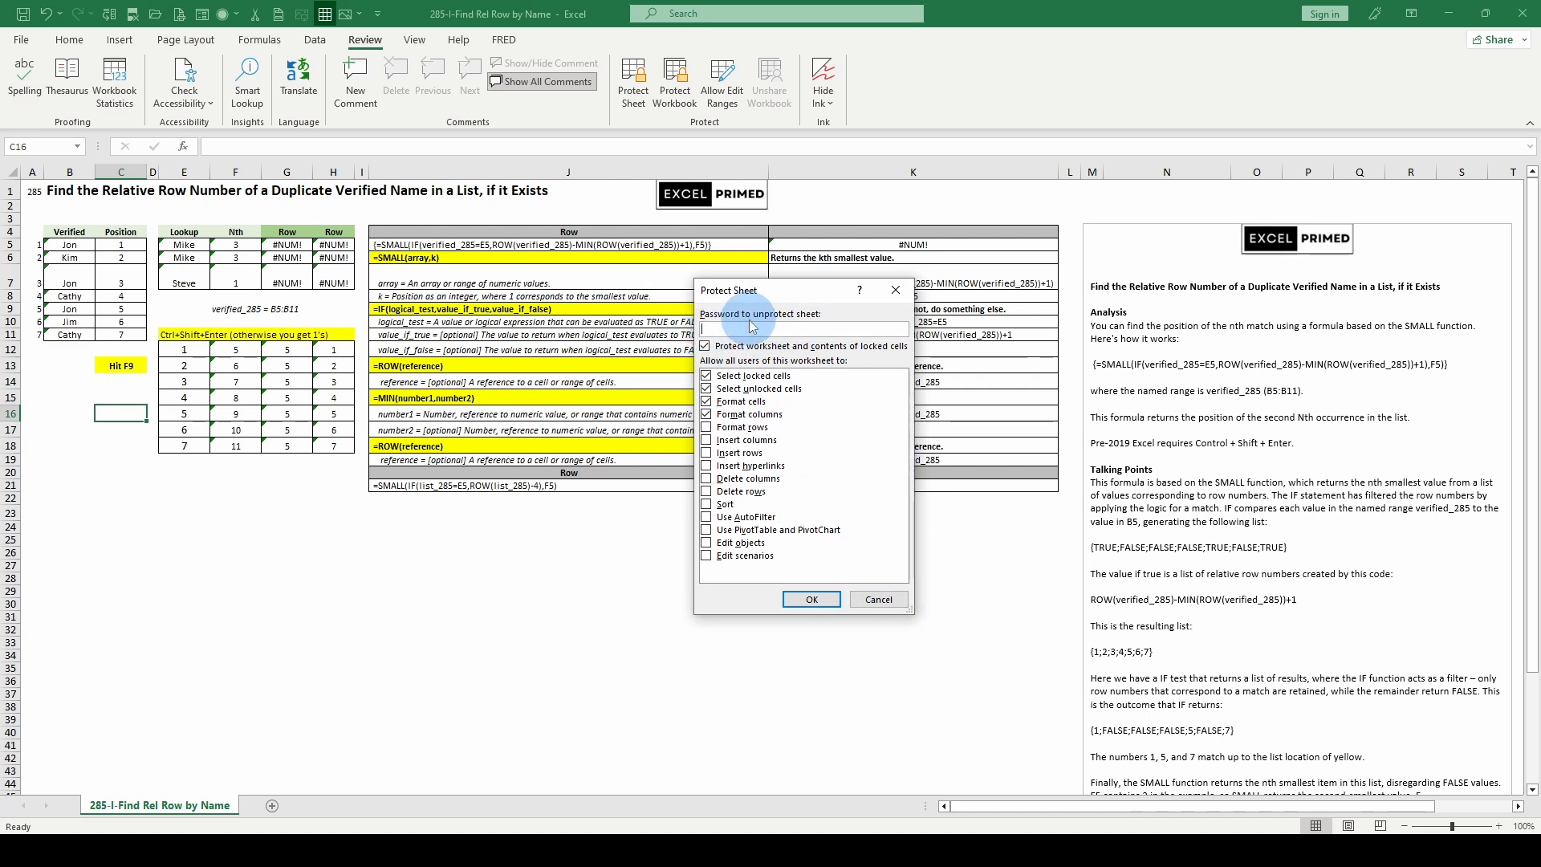
click(809, 602)
Step: Test the protected sheet by recalculating it repeatedly with formula cell G5 selected
click(282, 245)
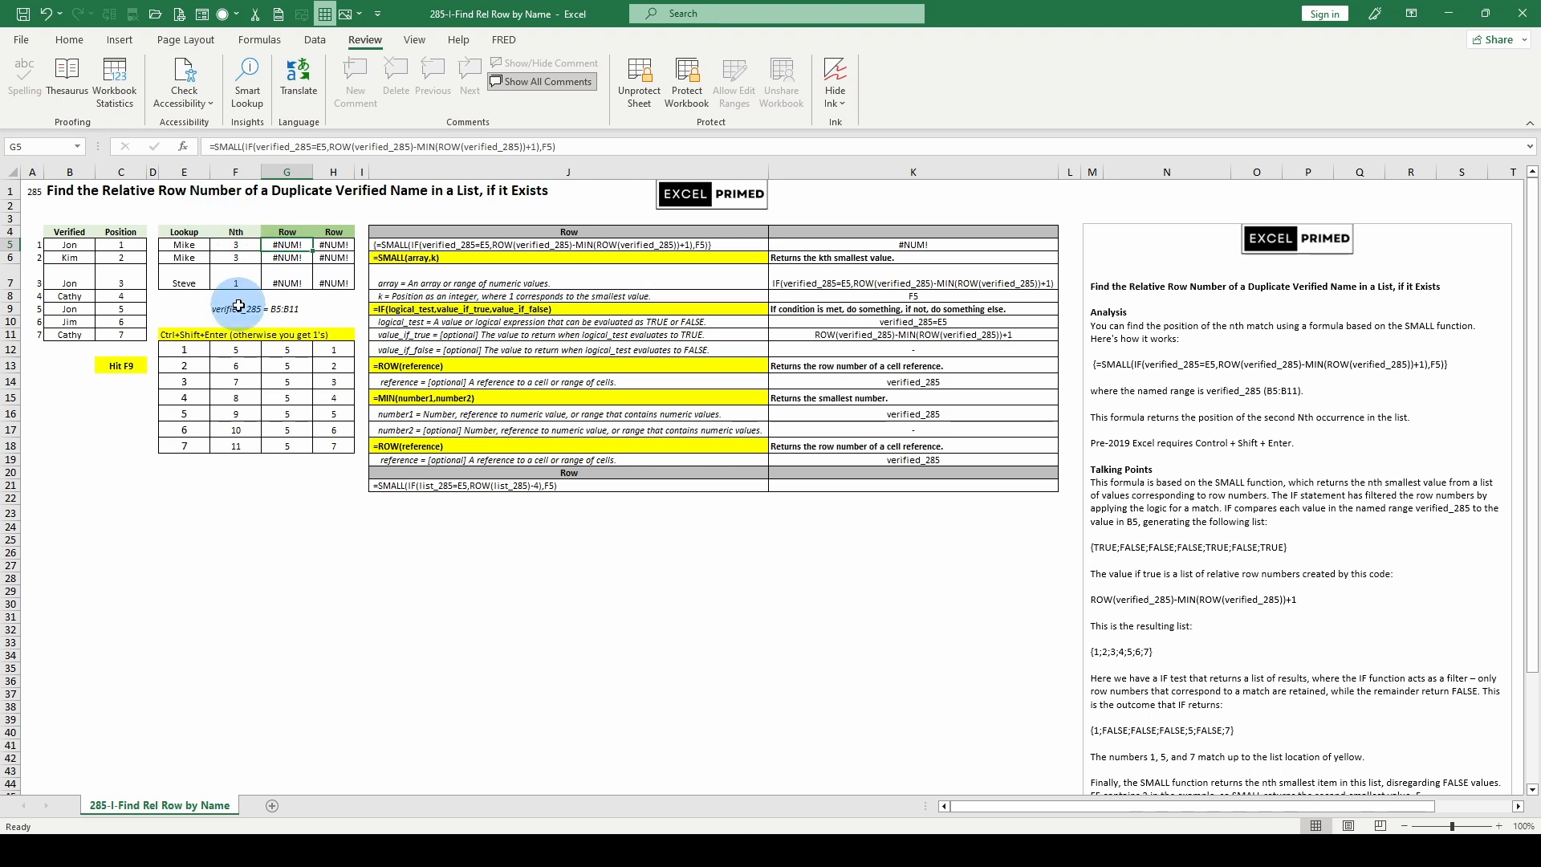
key(F9)
key(F9)
key(F9)
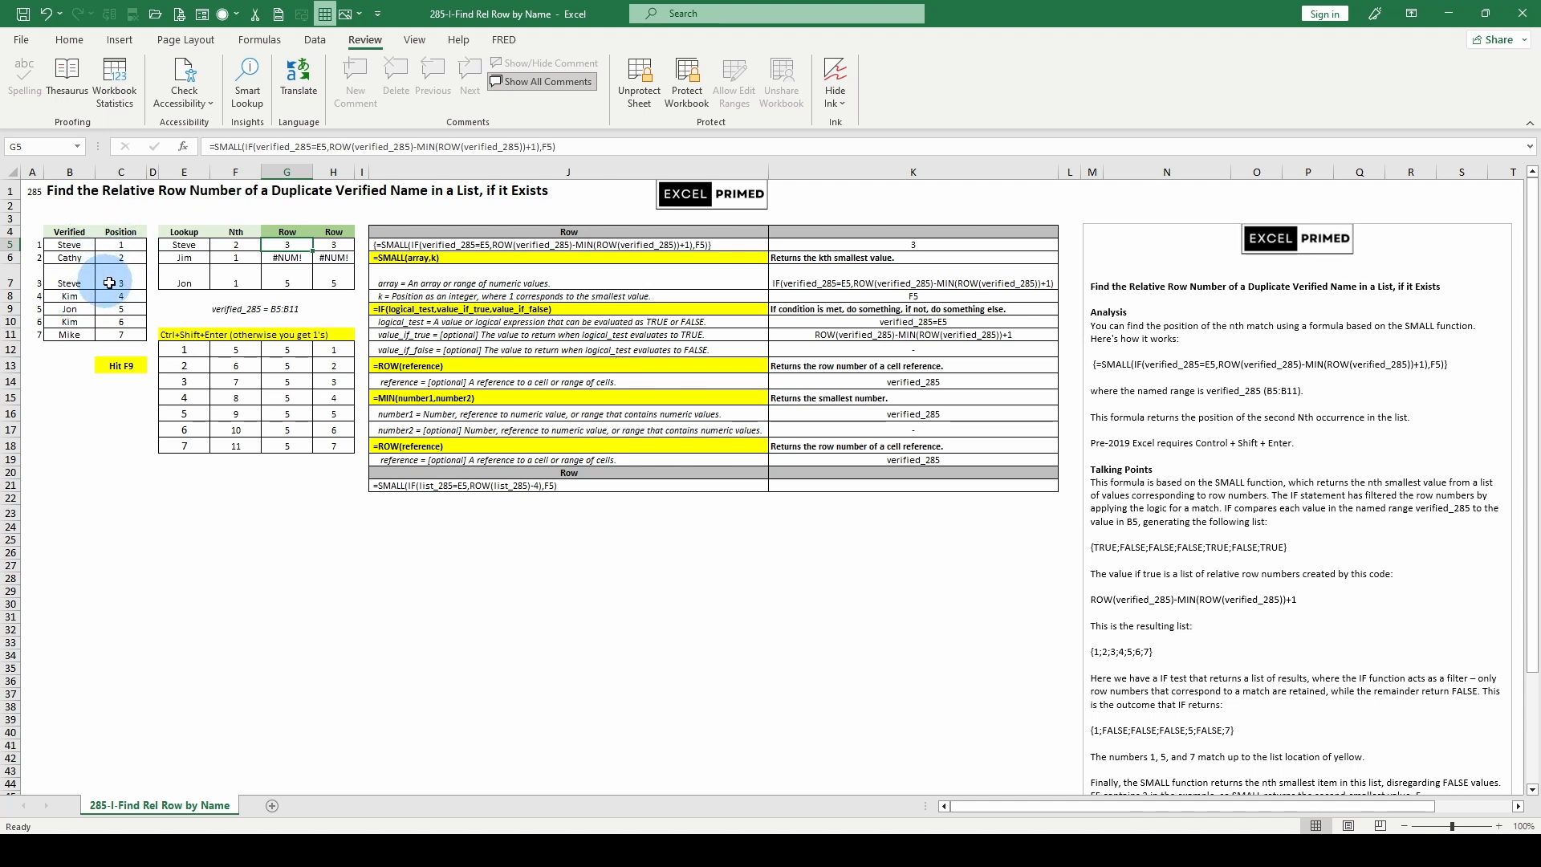
key(F9)
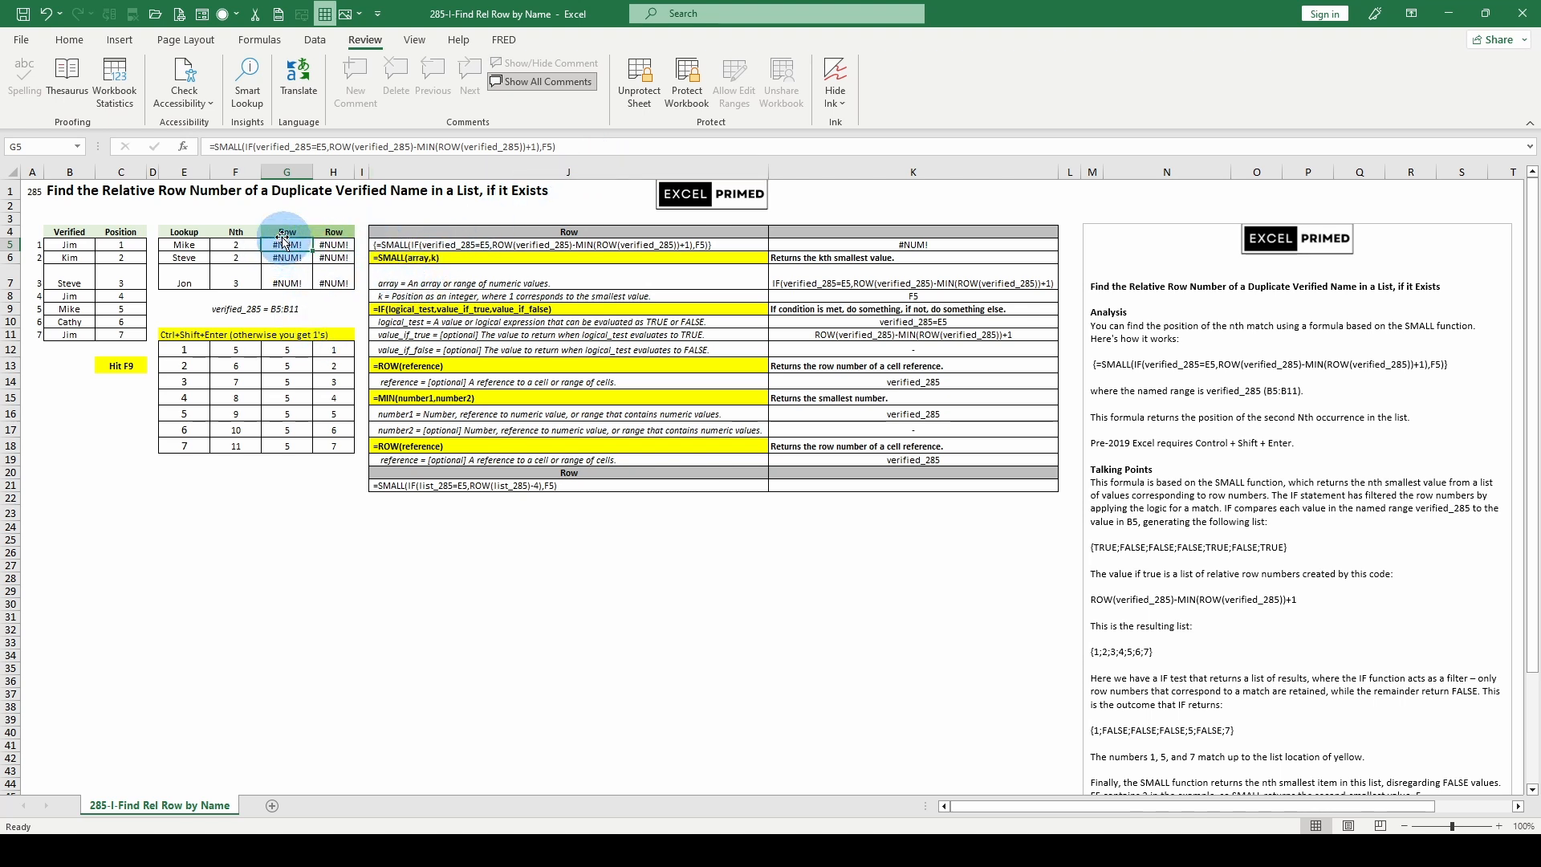
Step: Compare the shorter ROW(verified_285)-4 array formula in H5 with the ROW-MIN version in G5
drag(335, 245, 344, 257)
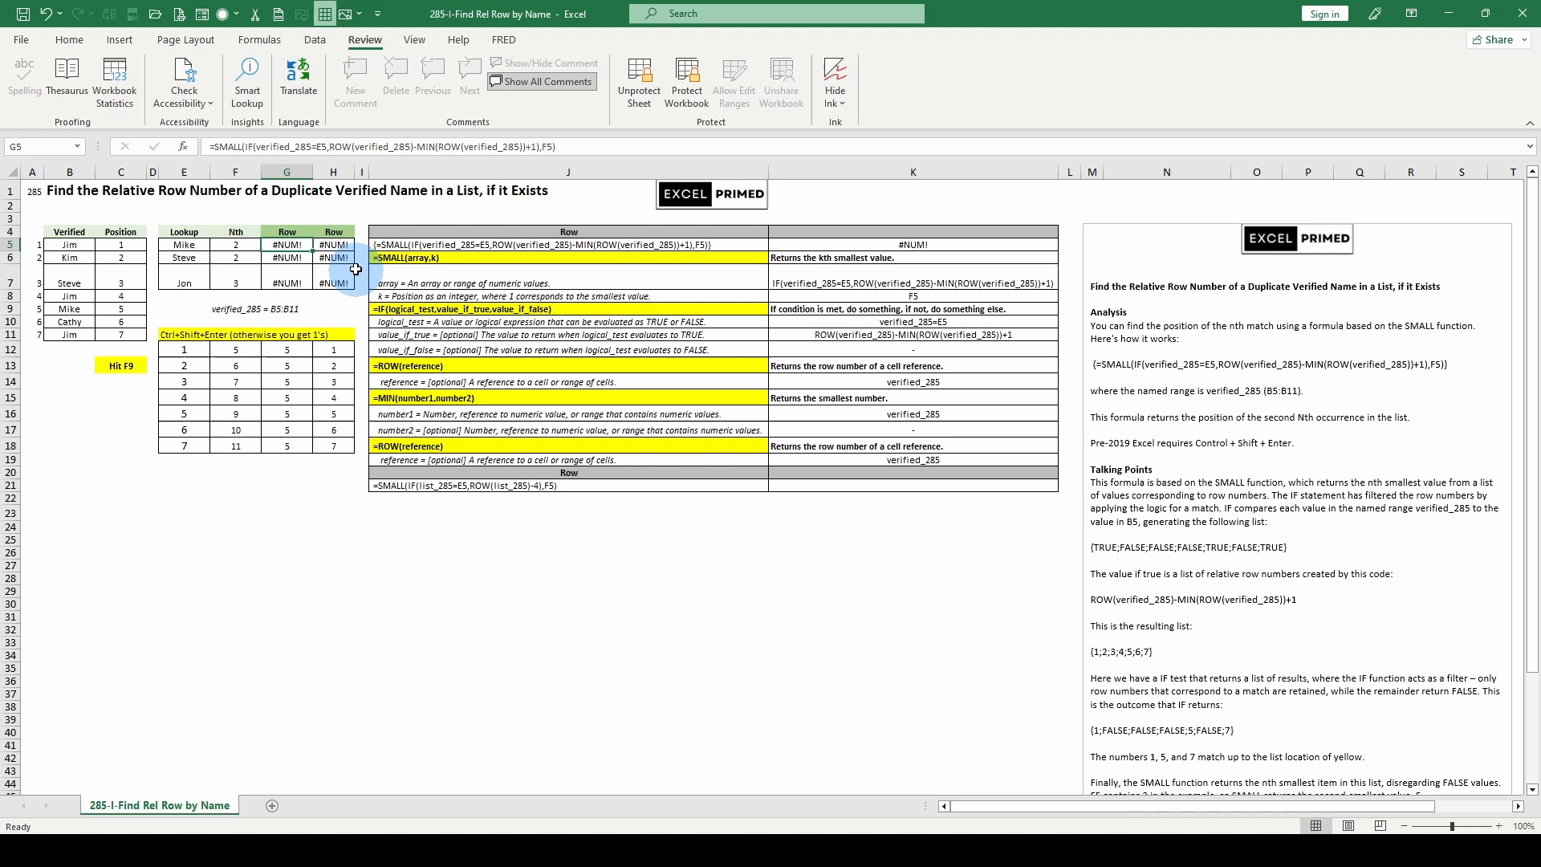
click(287, 245)
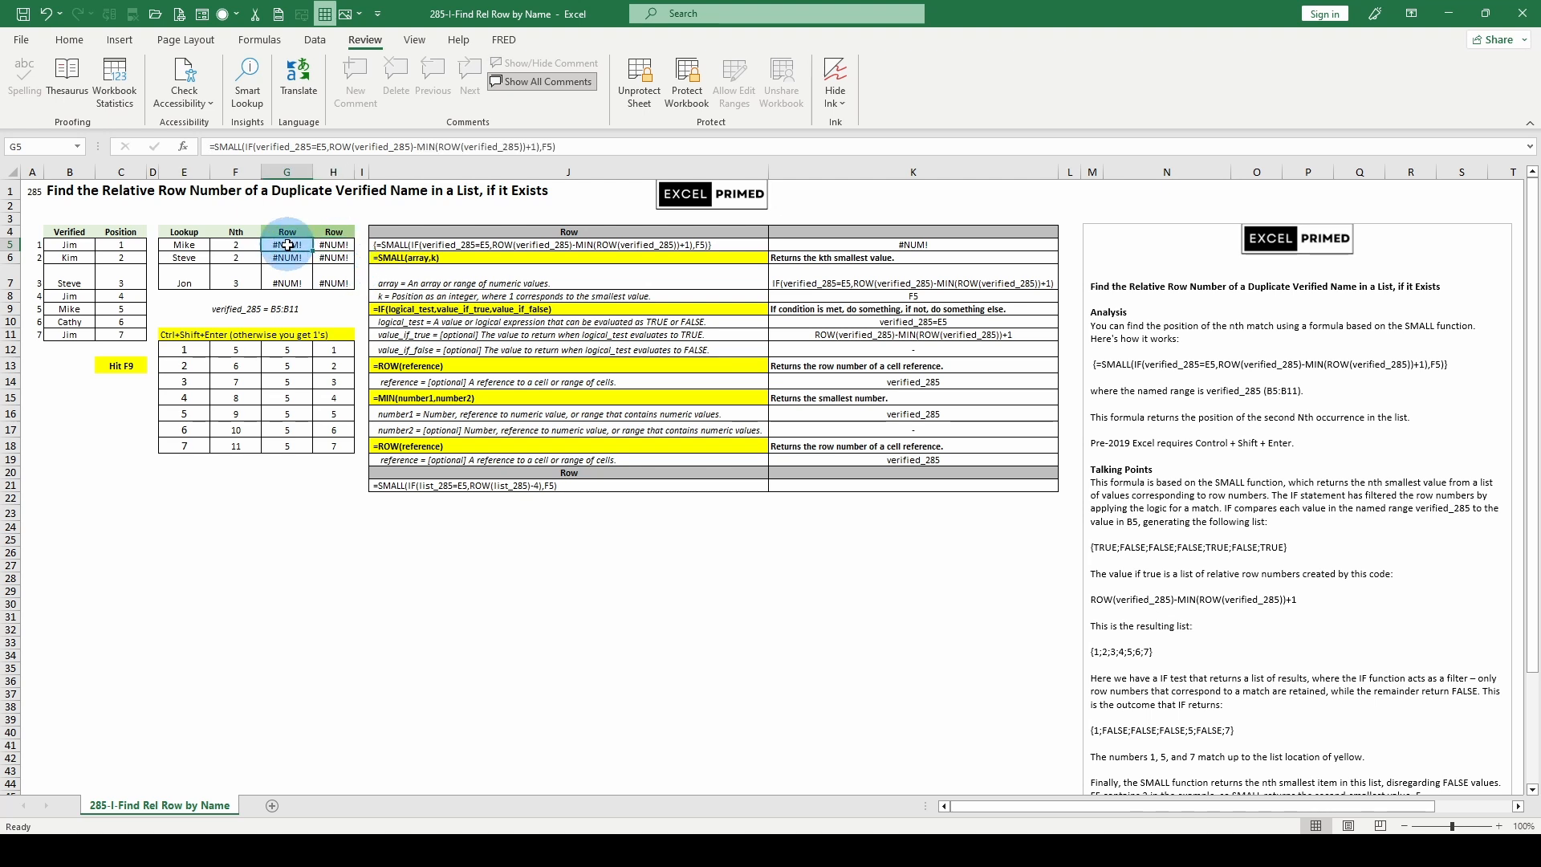
click(330, 246)
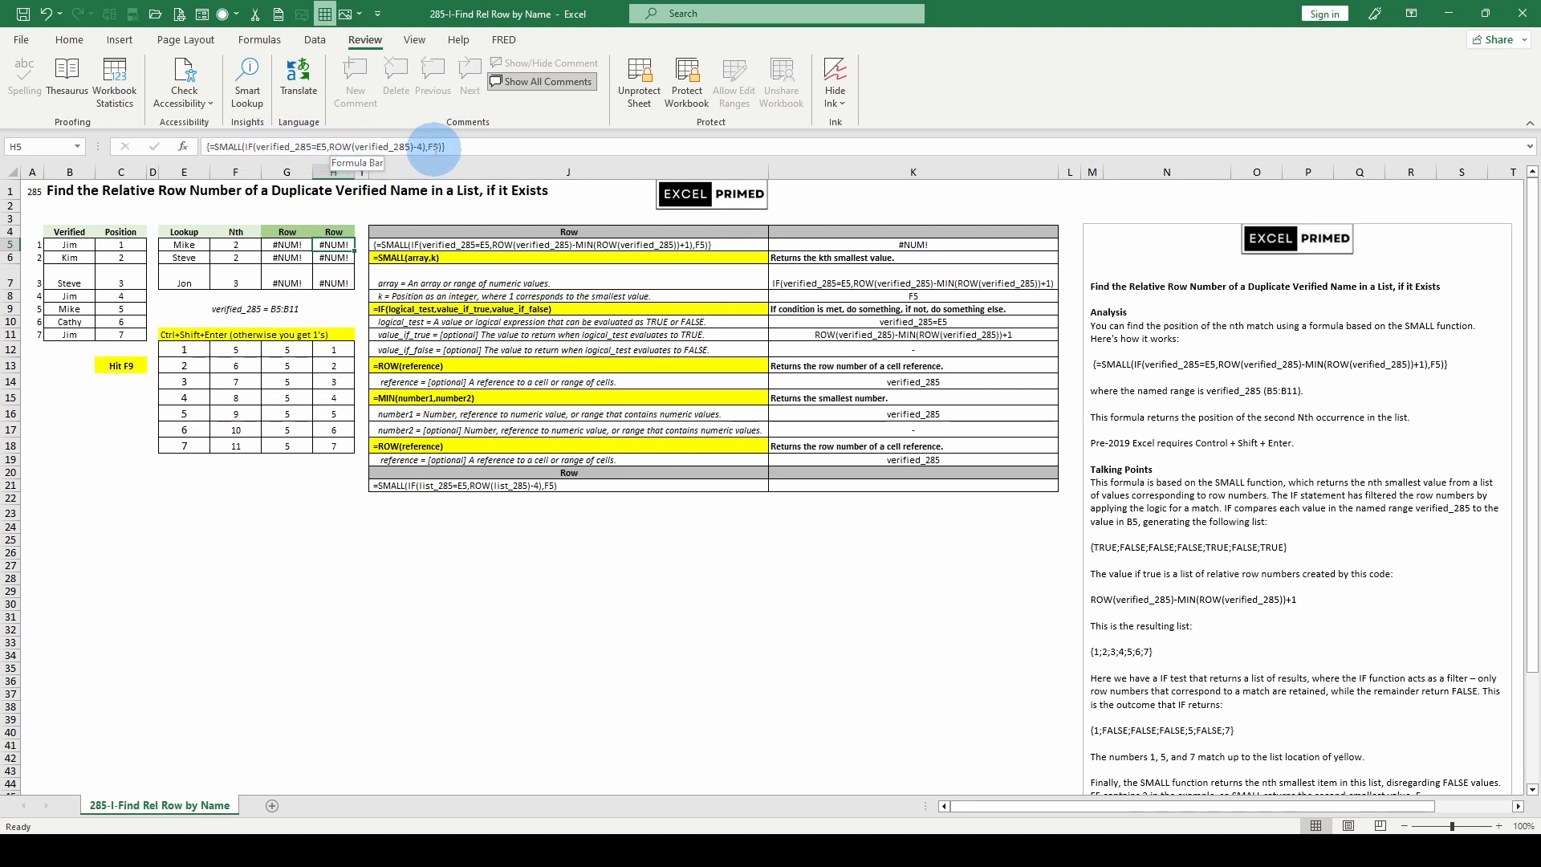
click(334, 258)
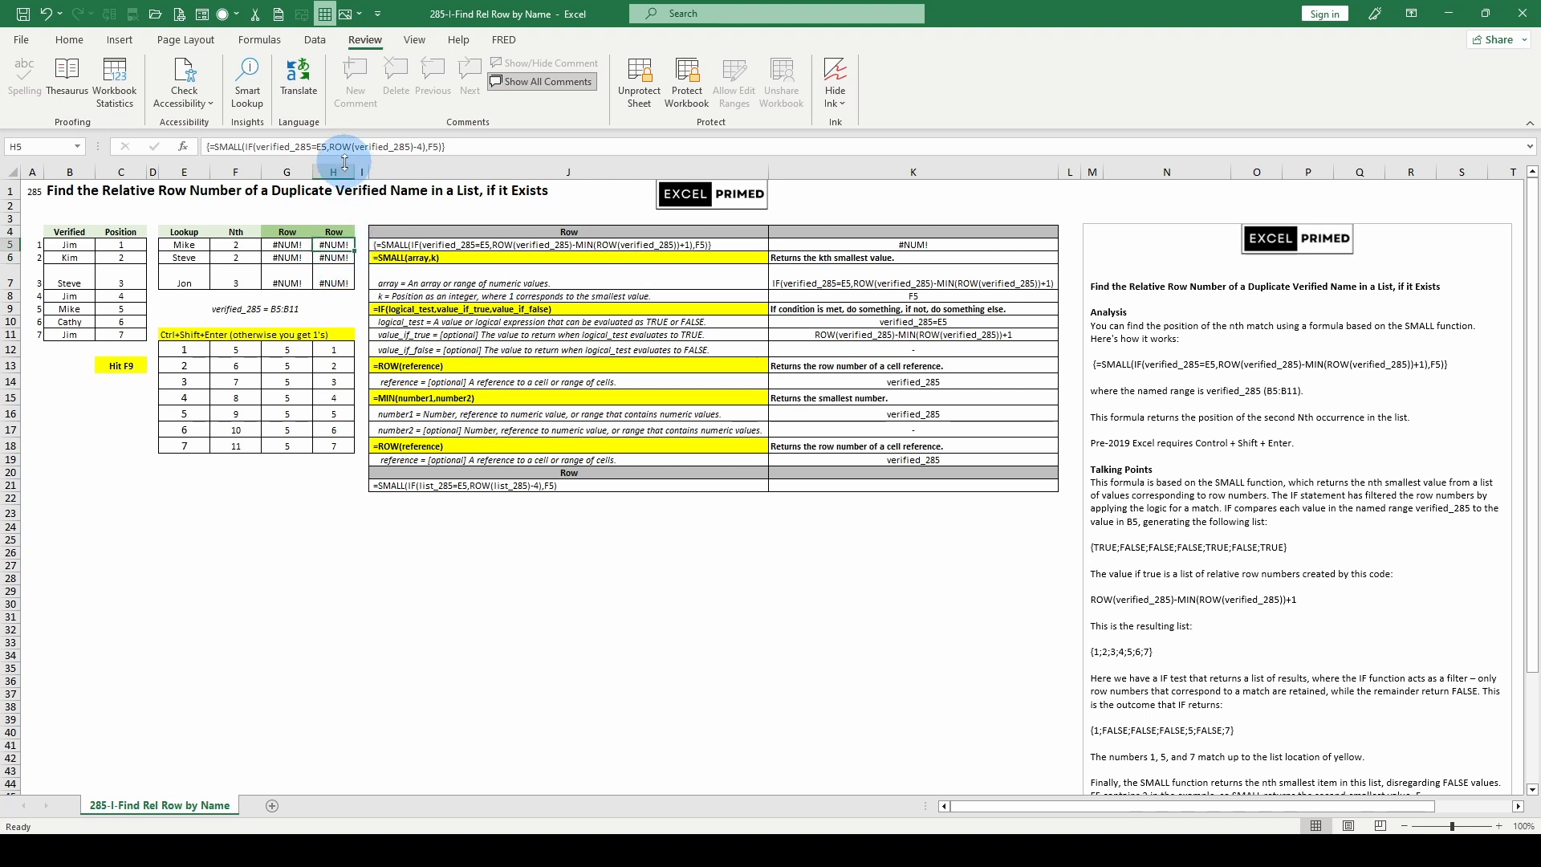
Step: Recalculate the sheet until all three lookups return a row number in both Row columns
key(F9)
key(F9)
key(F9)
key(F9)
key(F9)
key(F9)
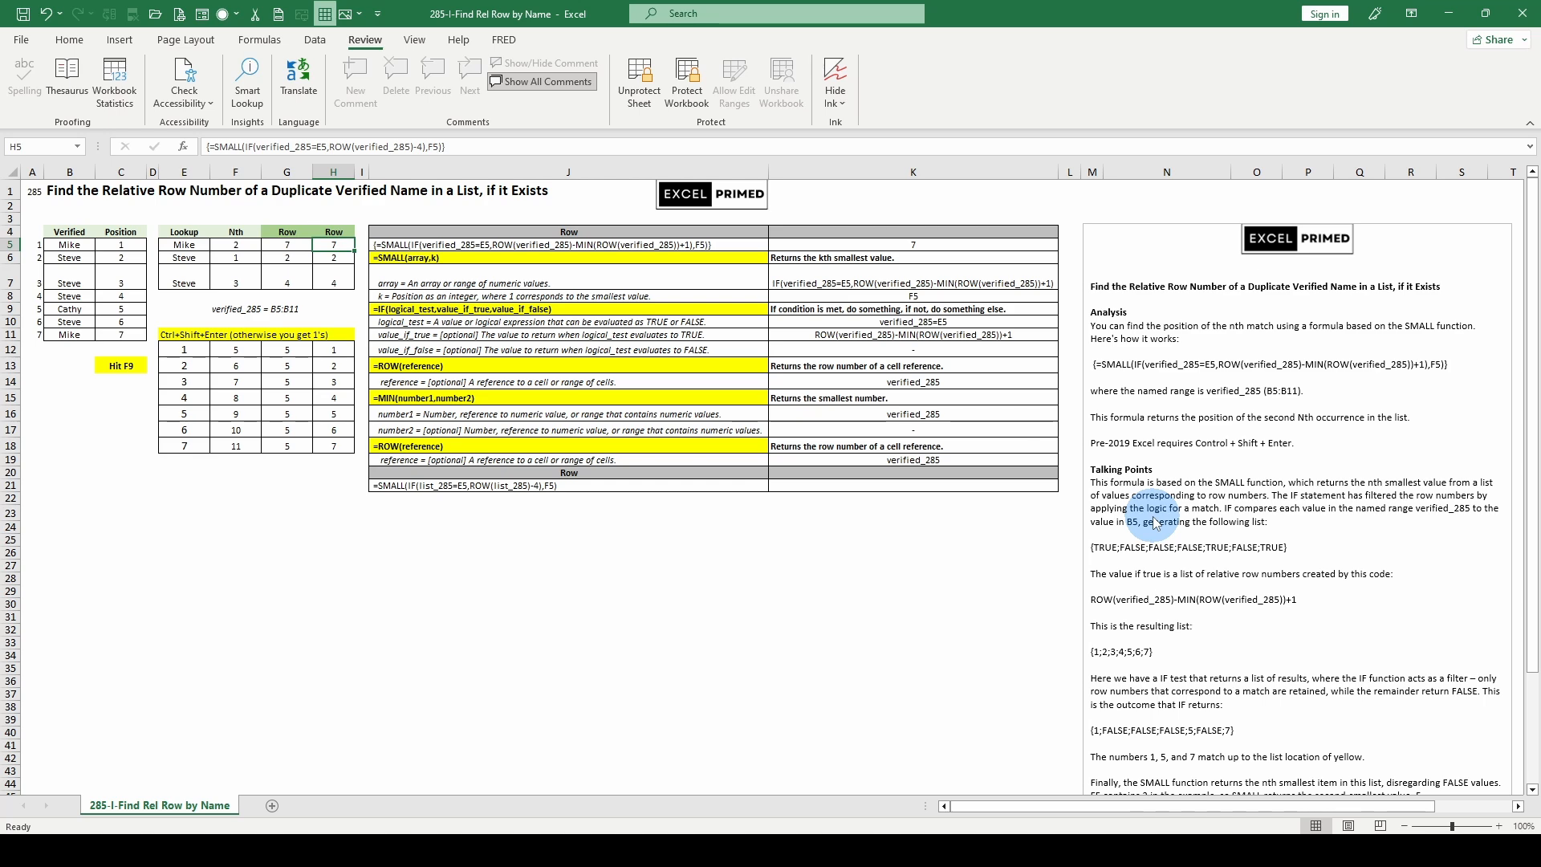
Step: Read the Analysis, Talking Points and Value notes through to the end, checking the matching formula in E12
scroll(1154, 523, down, 1)
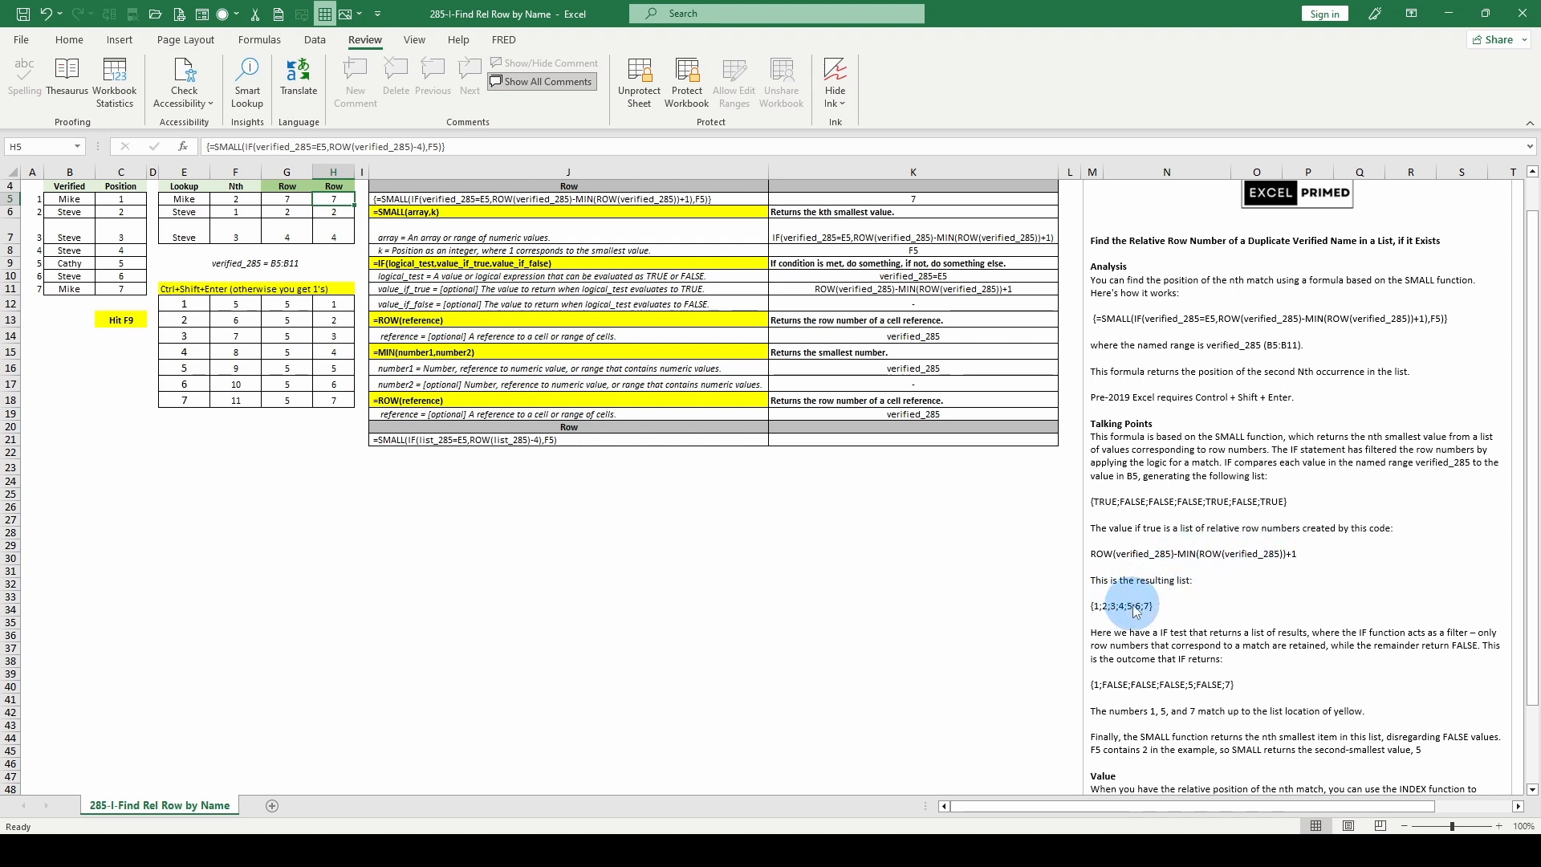
click(196, 305)
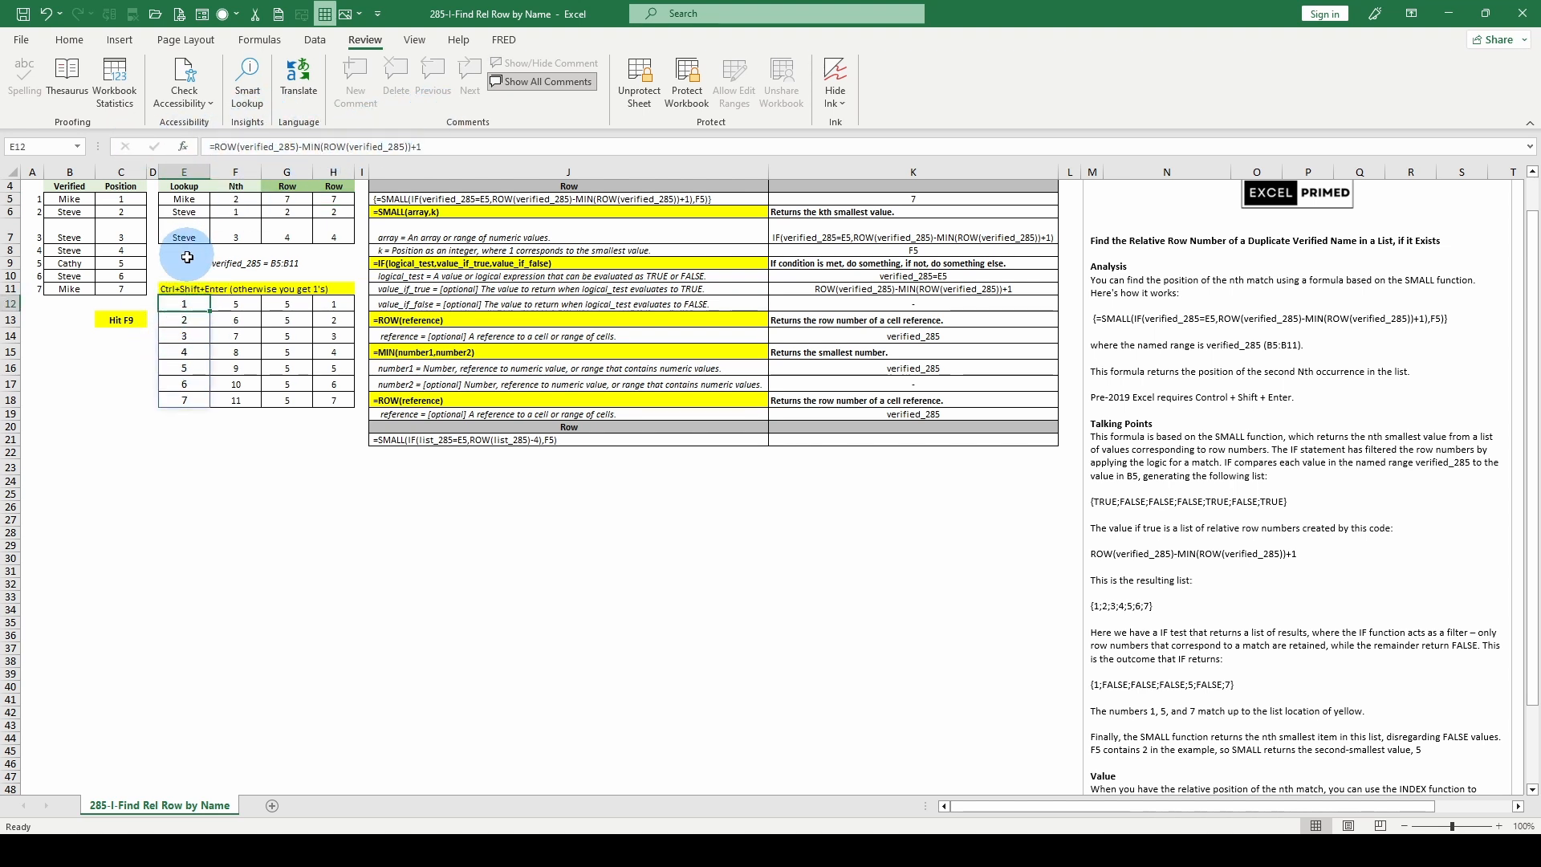
scroll(1224, 708, down, 1)
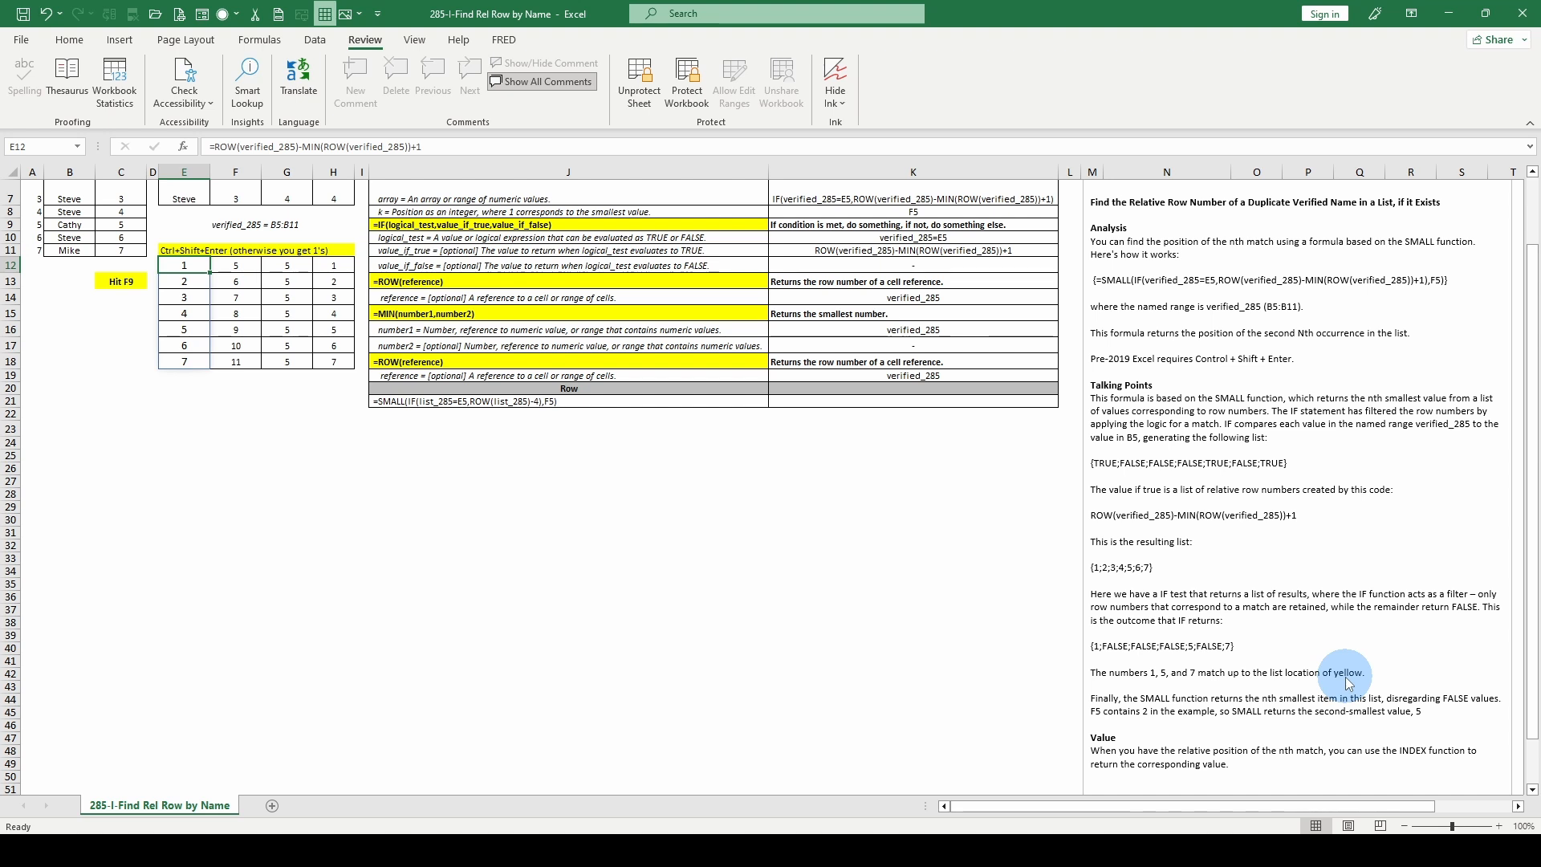
scroll(1316, 678, down, 1)
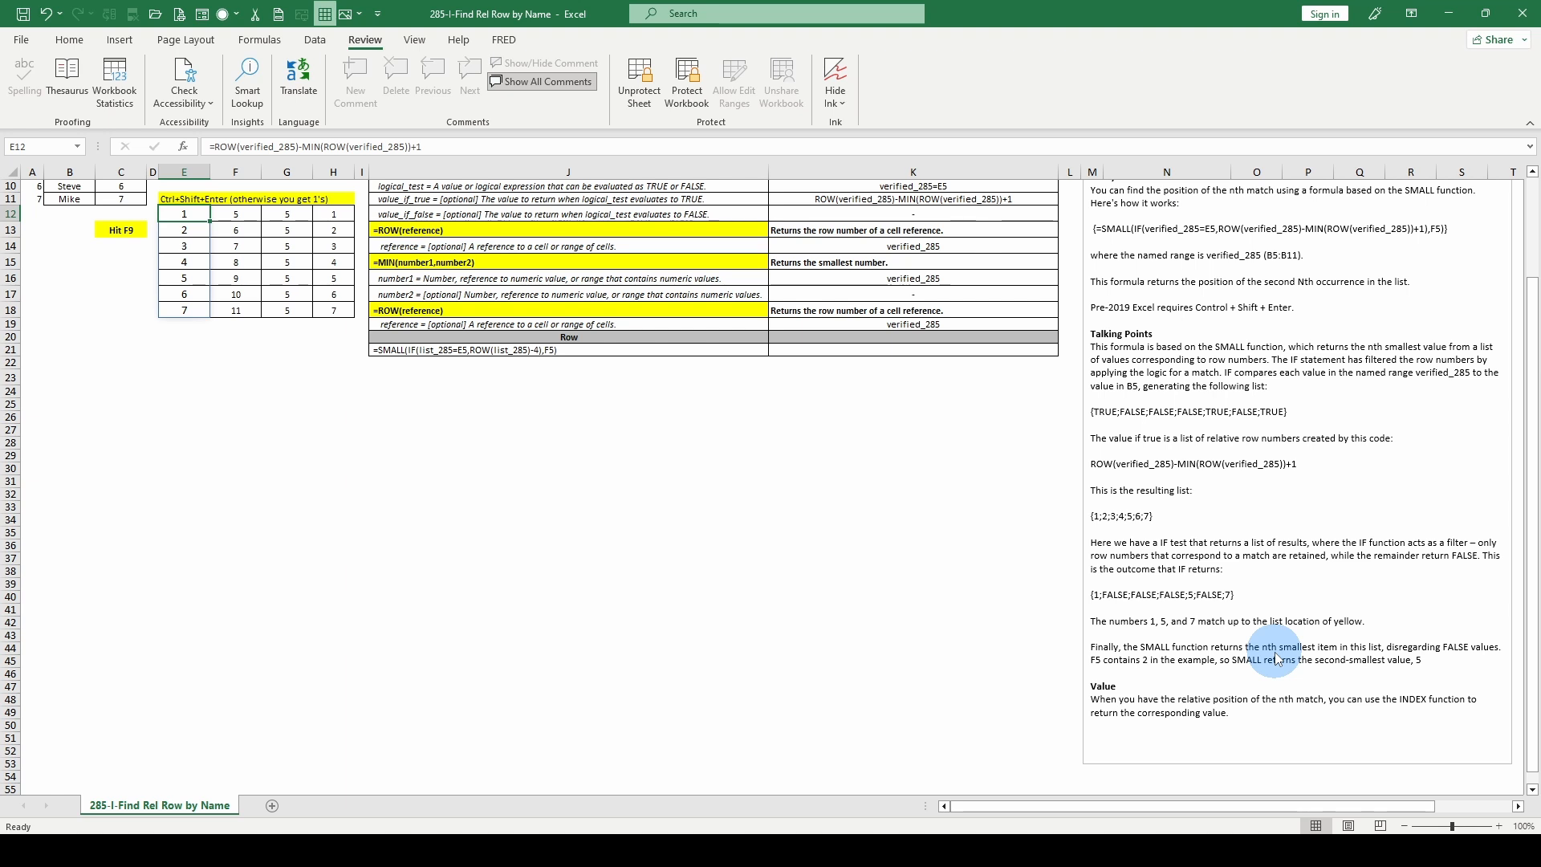
scroll(1276, 658, up, 3)
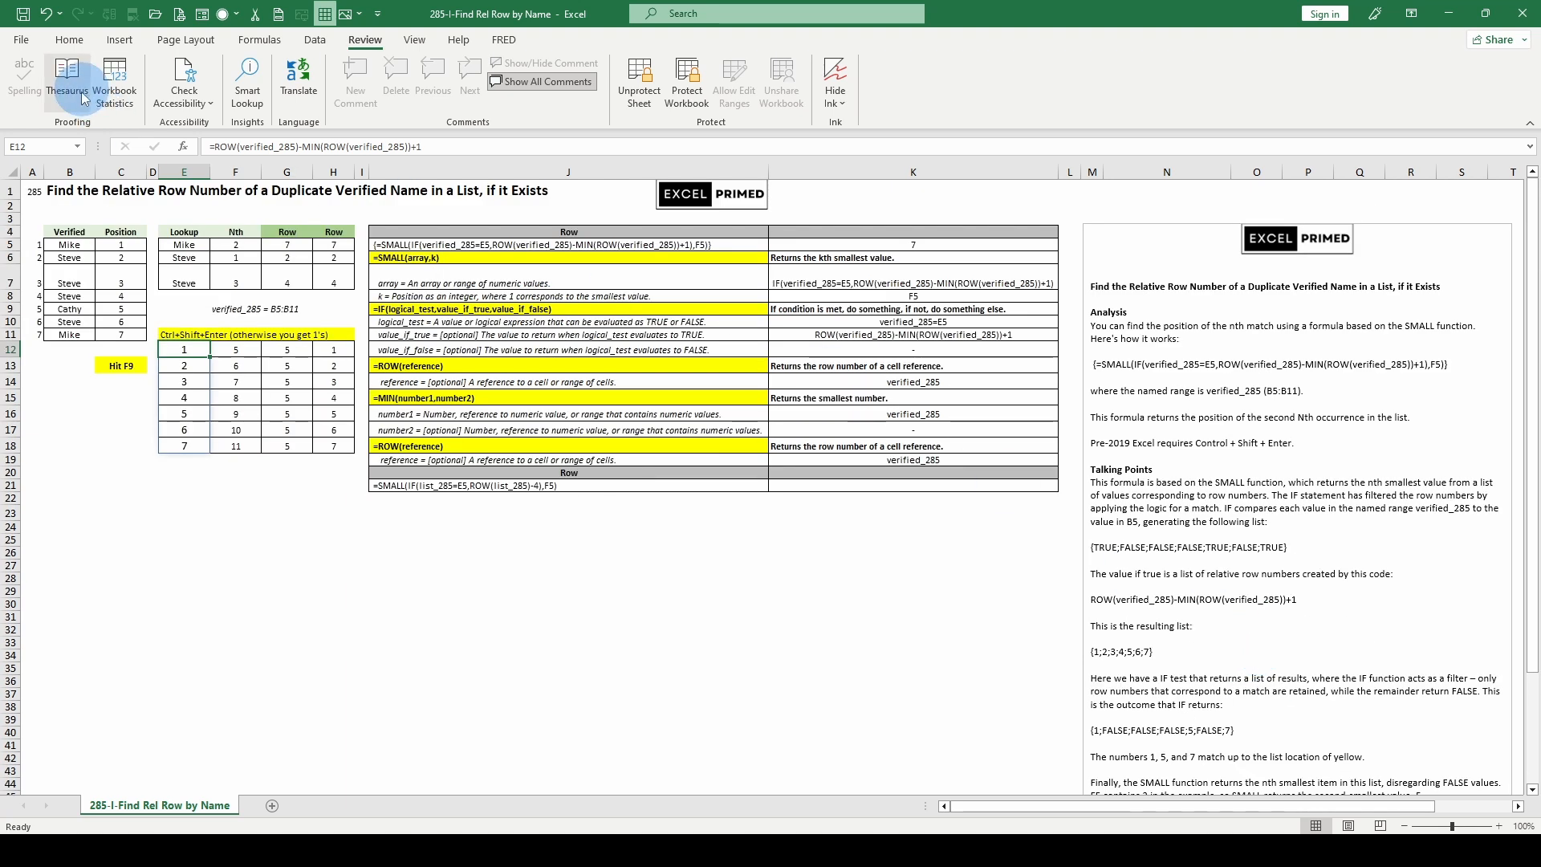
Step: Evaluate G5's IF array once more with the current names, discard the edit, and select empty cell J24
click(289, 243)
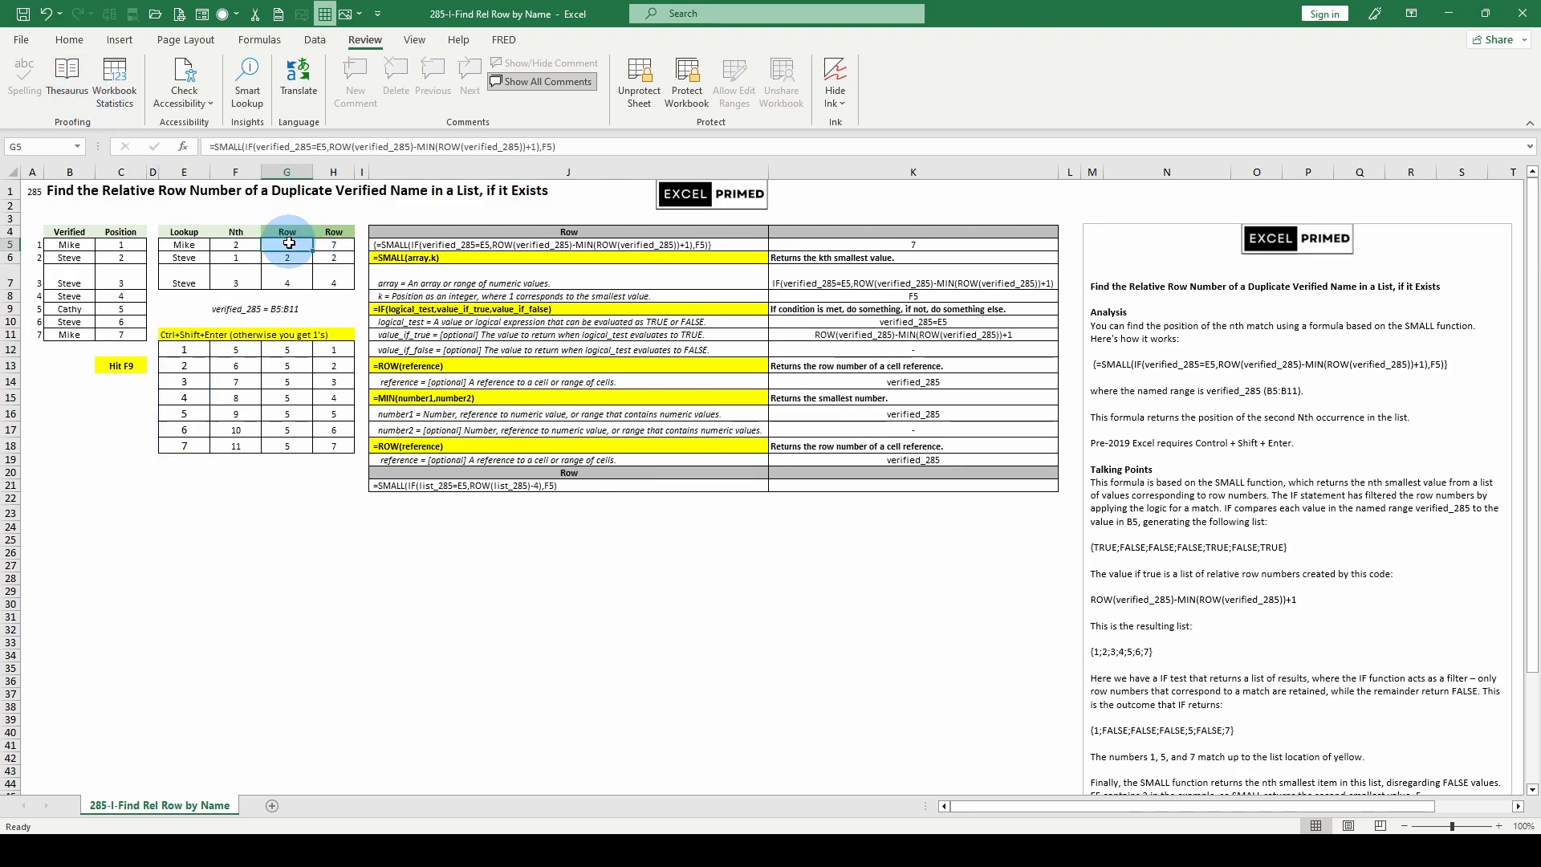
click(240, 147)
click(265, 173)
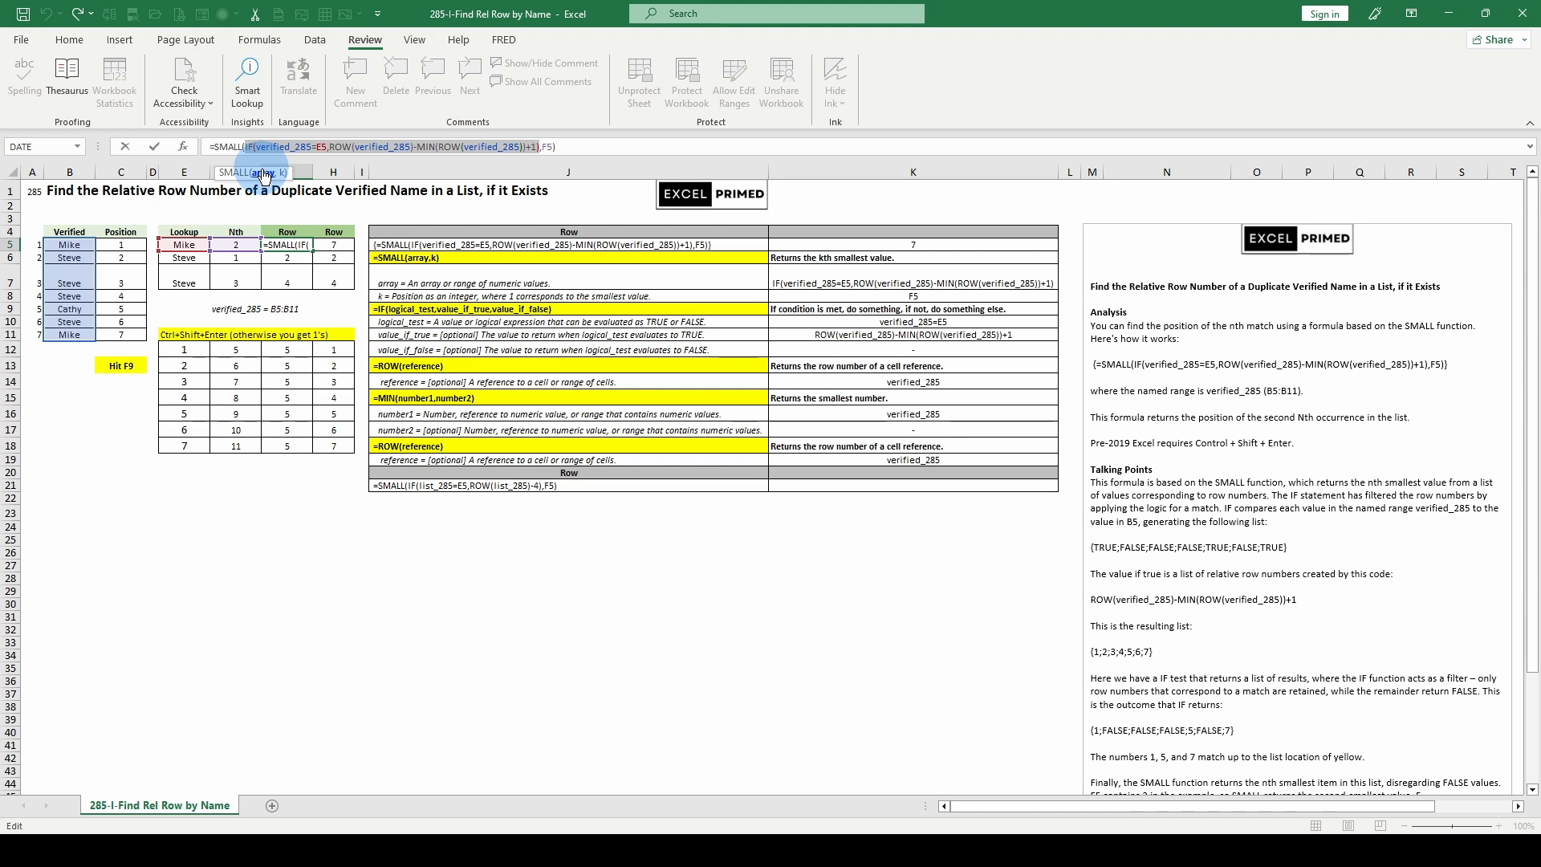
key(F9)
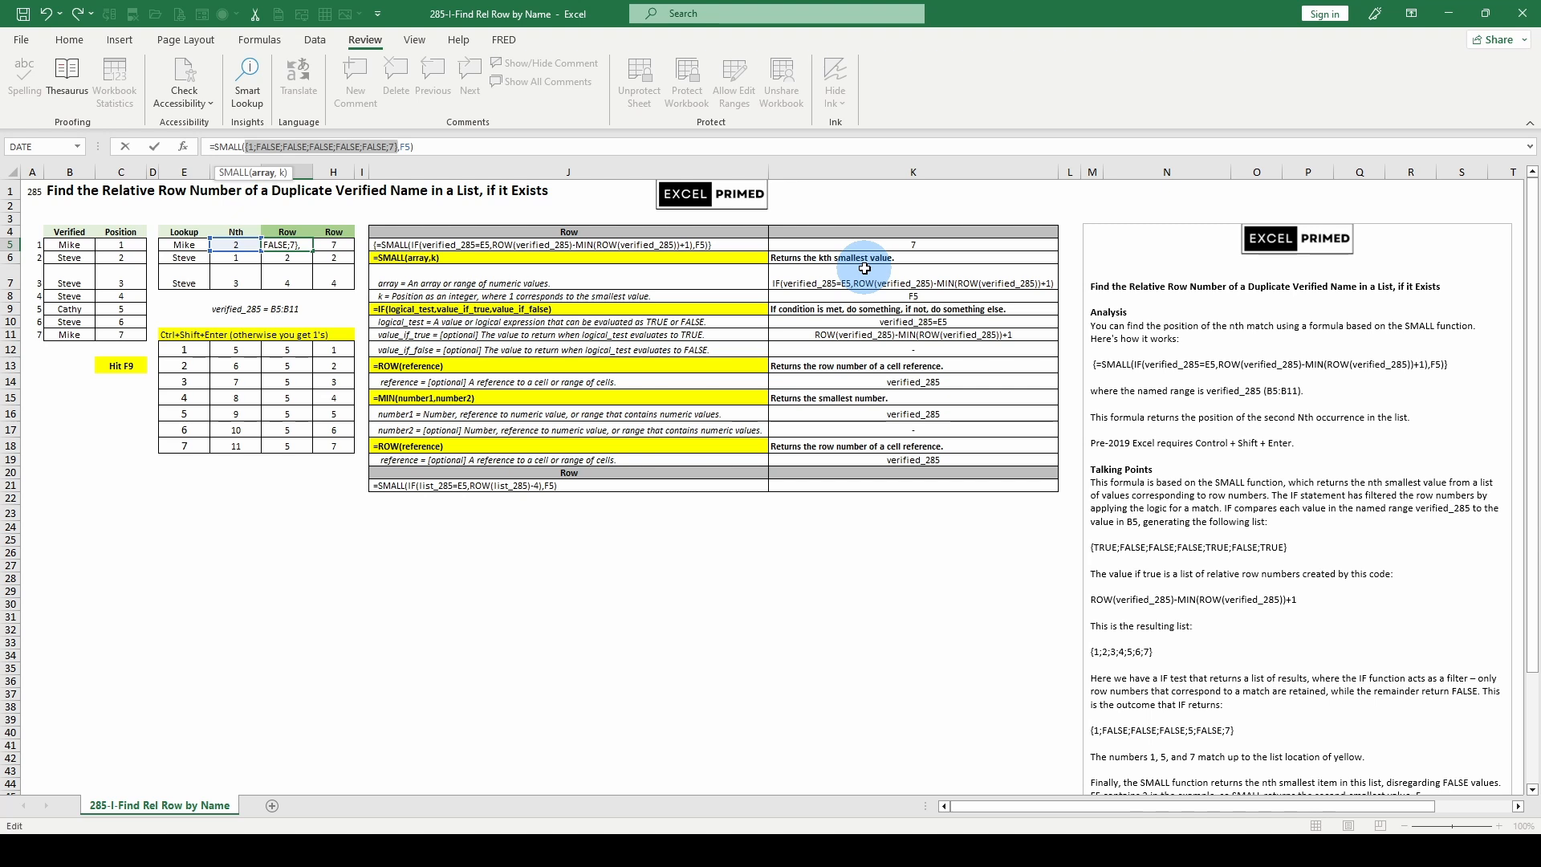
key(Escape)
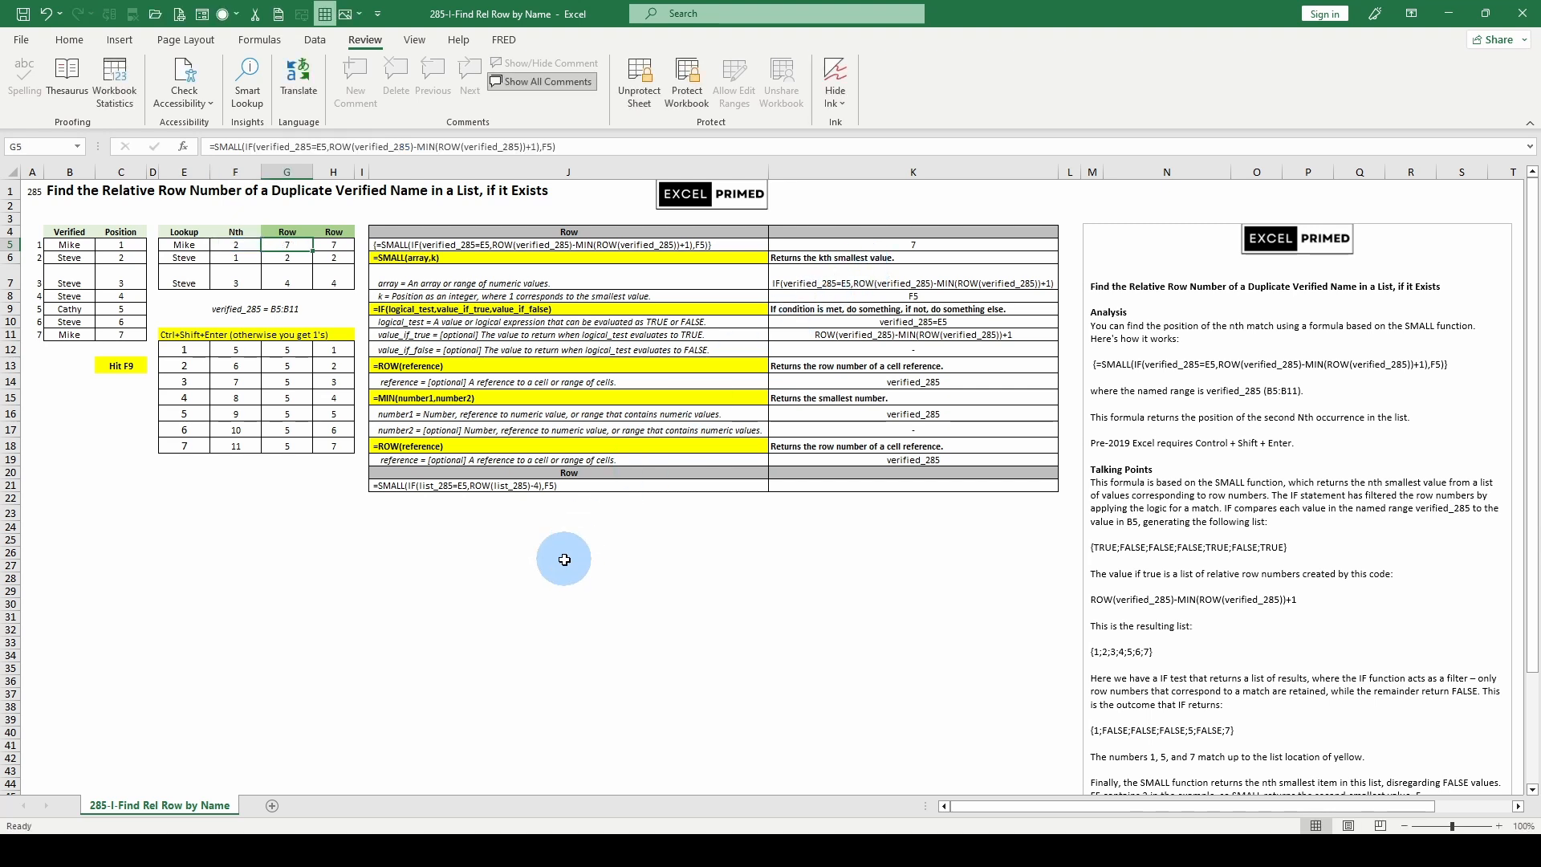
click(586, 541)
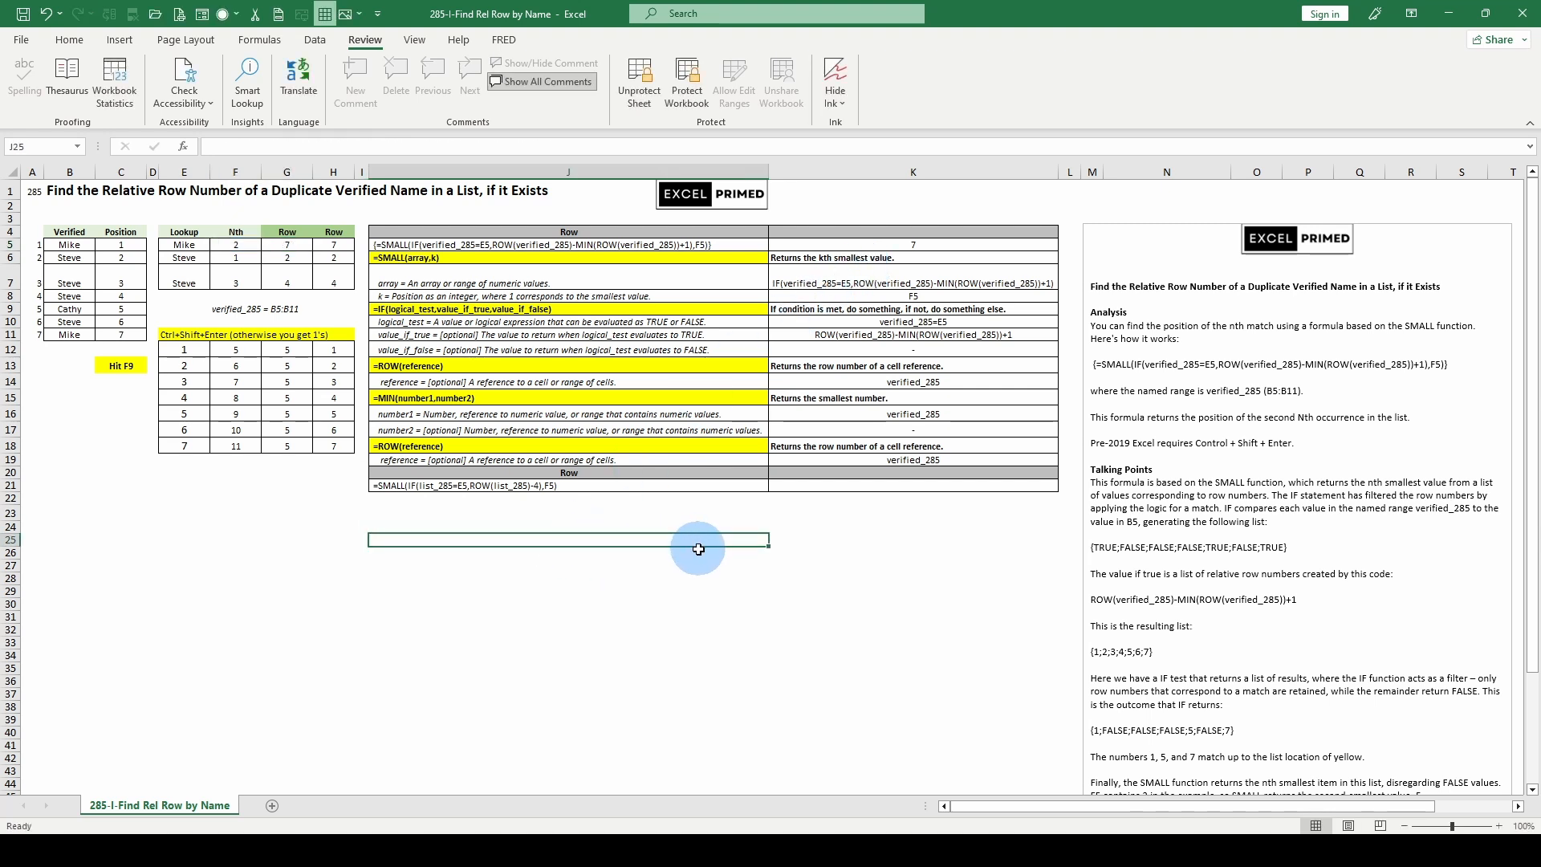
click(519, 523)
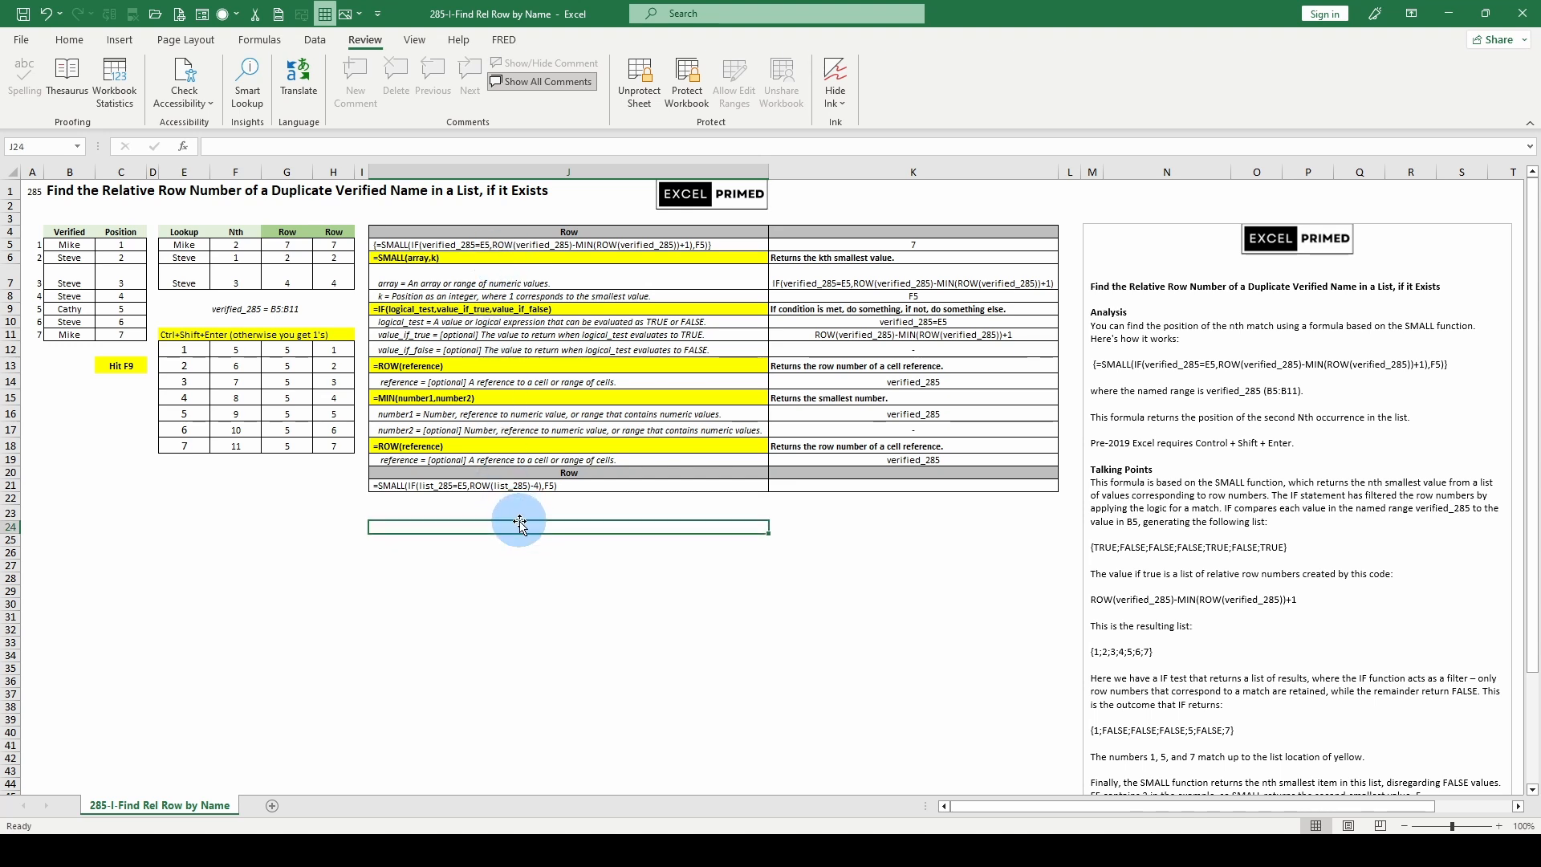